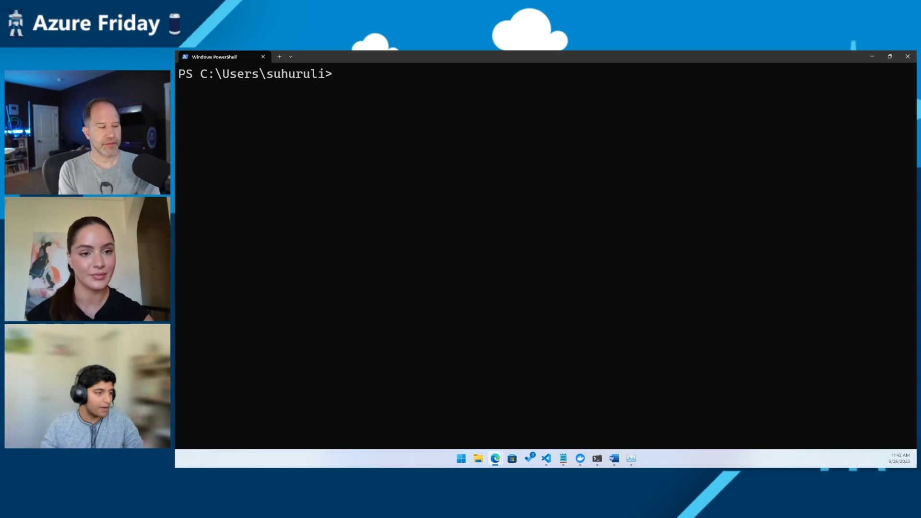
Run az aks create for cluster Friday in azureFriday2023 with --os-sku AzureLinux.
{"action": "type", "text": "az aks create -g azureFriday2023 -n Friday --os-sku AzureLinux"}
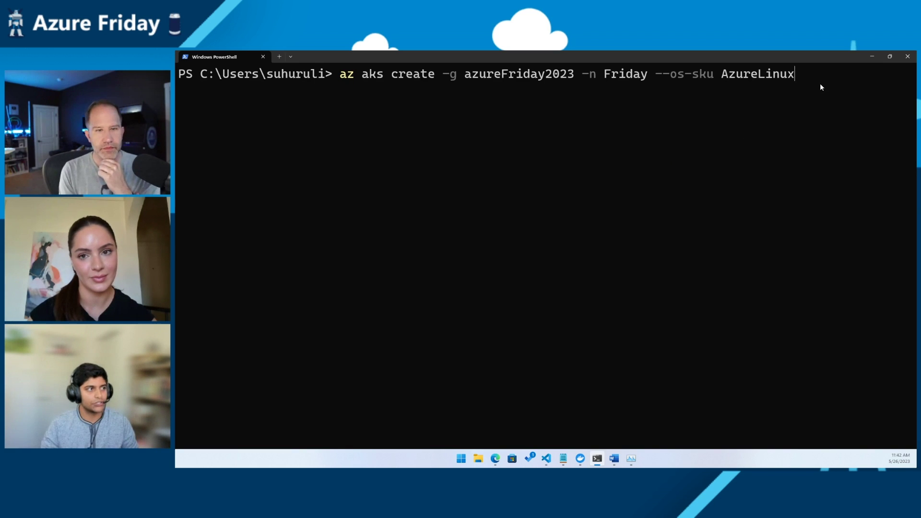
{"action": "key", "text": "Return"}
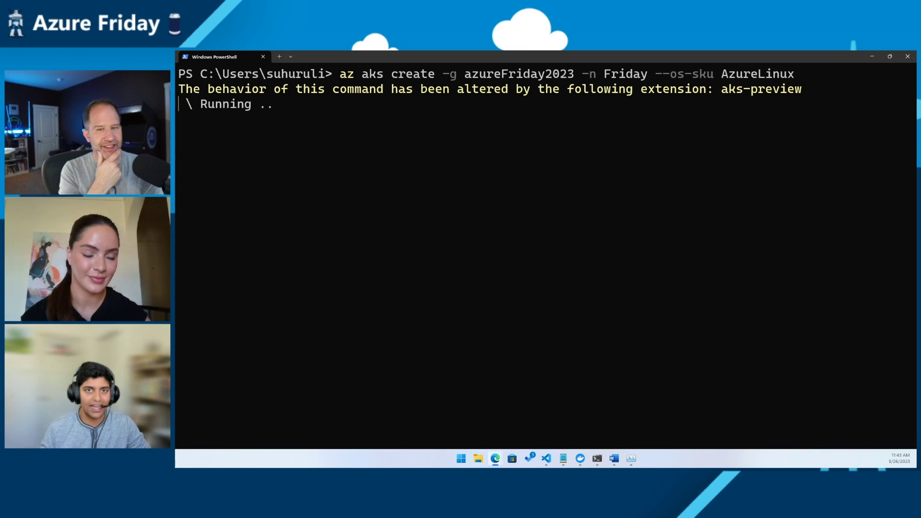
Open a new PowerShell tab and clear its screen with cls.
{"action": "left_click", "coordinate": [280, 57]}
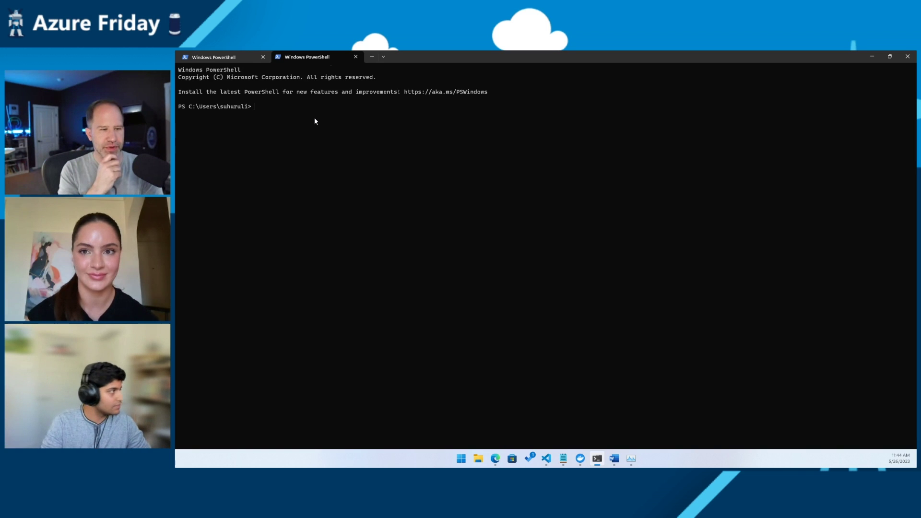
{"action": "scroll", "coordinate": [315, 117], "scroll_direction": "up", "scroll_amount": 2}
{"action": "scroll", "coordinate": [330, 145], "scroll_direction": "up", "scroll_amount": 2}
{"action": "scroll", "coordinate": [429, 173], "scroll_direction": "up", "scroll_amount": 2}
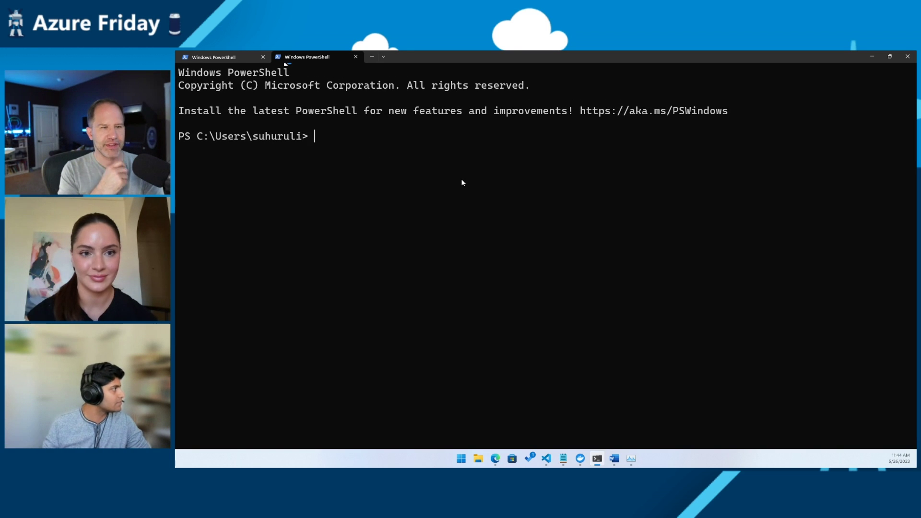
{"action": "type", "text": "cls"}
{"action": "key", "text": "Return"}
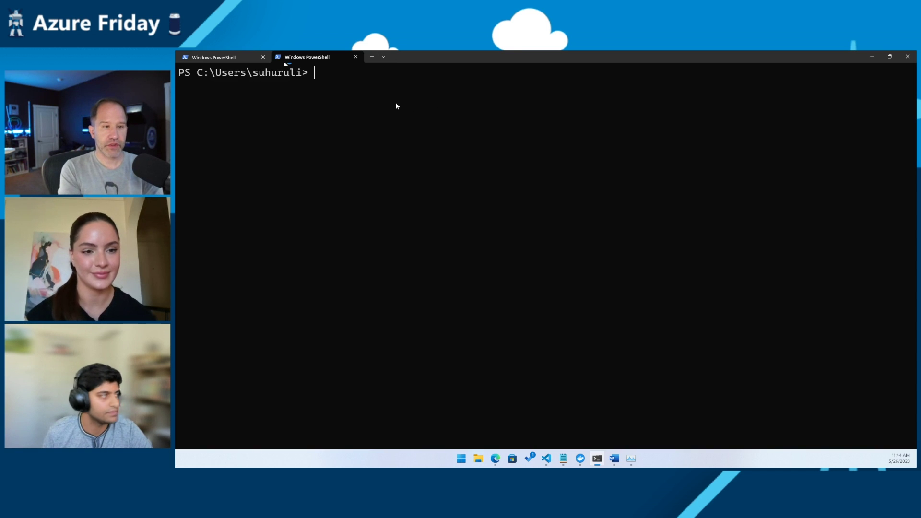
{"action": "type", "text": "kubectl config use-context azureFriday"}
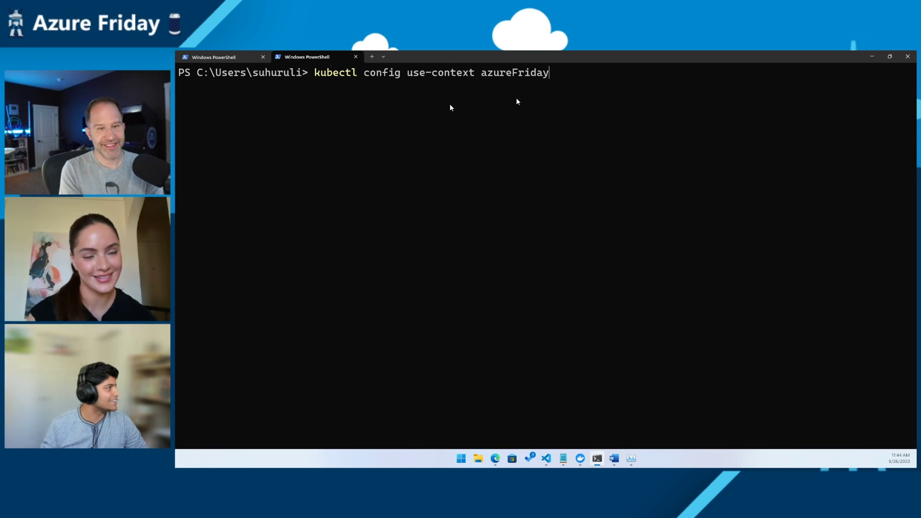
Switch to the azureFriday context and list nodes with kubectl get nodes -o wide.
{"action": "key", "text": "Return"}
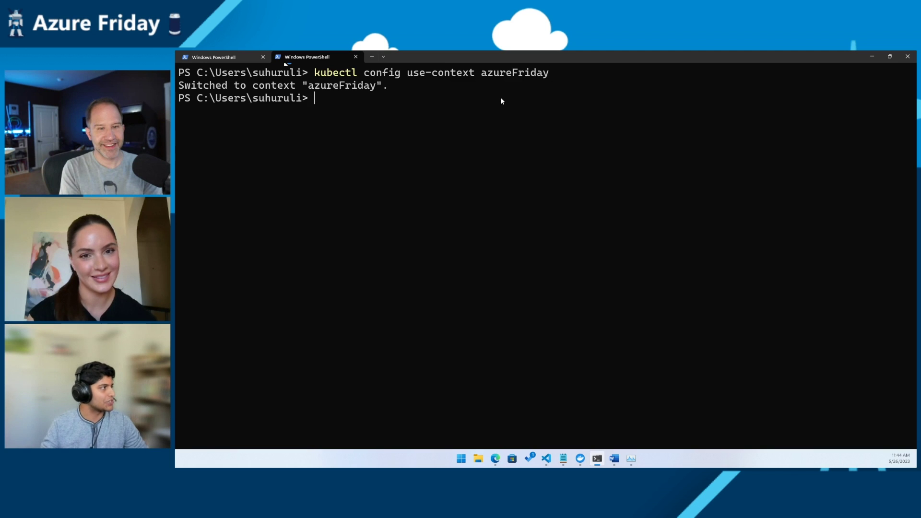
{"action": "type", "text": "cls"}
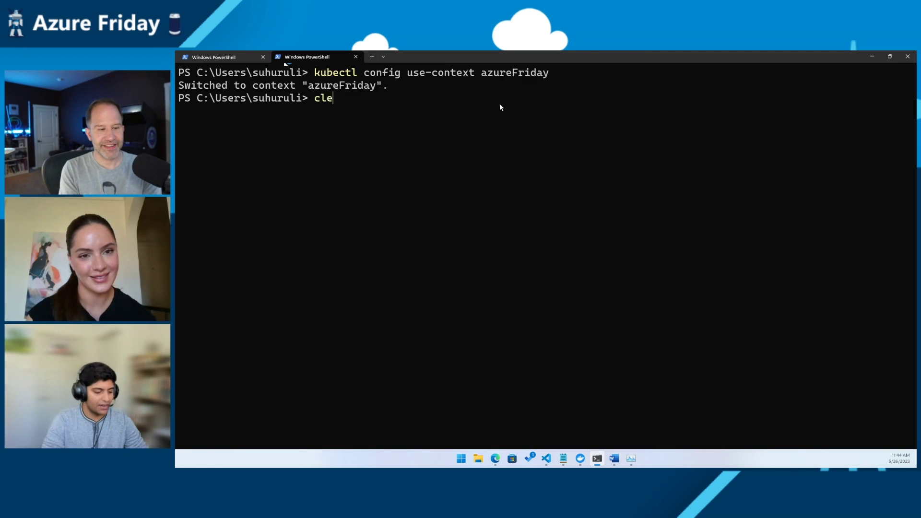
{"action": "key", "text": "Return"}
{"action": "type", "text": "kubectl "}
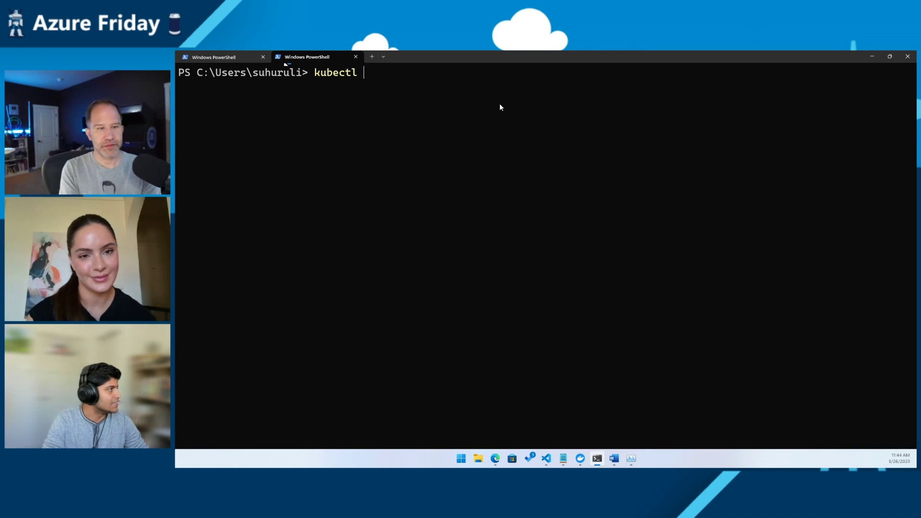
{"action": "type", "text": "get nodes -o wide"}
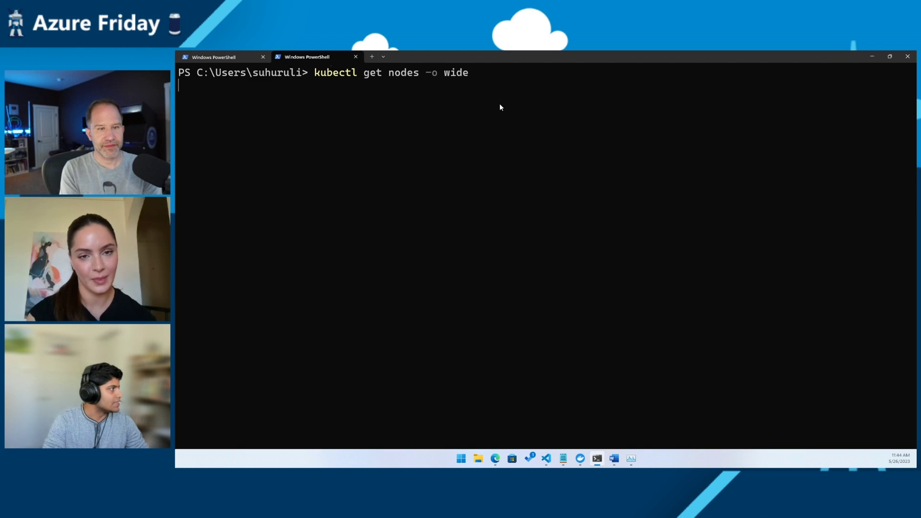
{"action": "key", "text": "Return"}
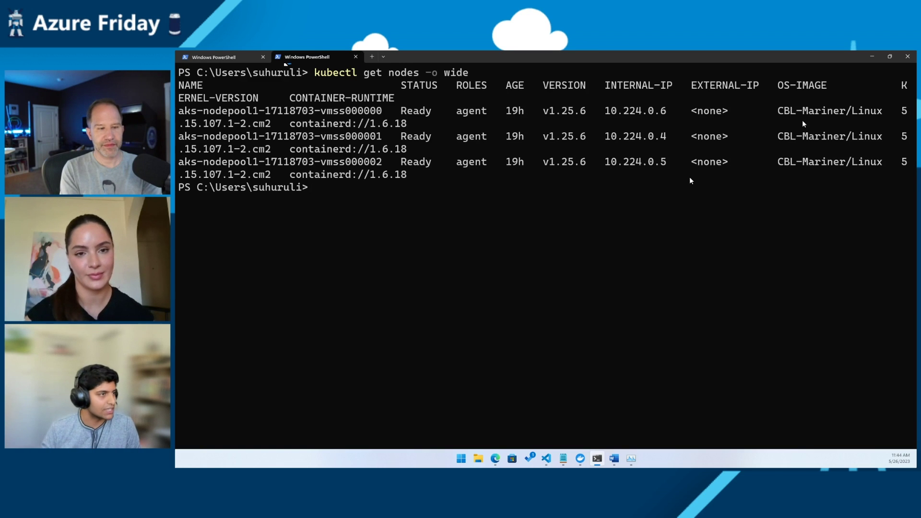
Highlight the CBL-Mariner OS-IMAGE column and the node kernel version.
{"action": "left_click_drag", "start_coordinate": [779, 86], "coordinate": [827, 113]}
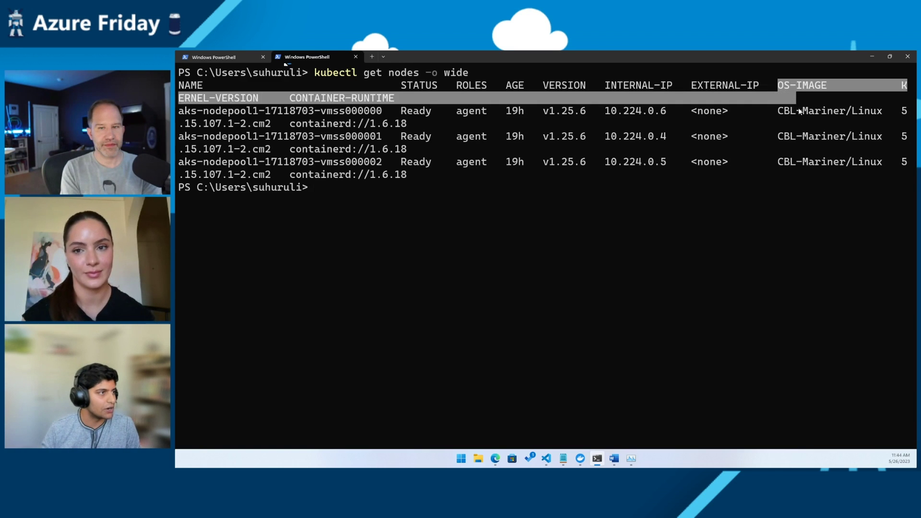
{"action": "left_click", "coordinate": [284, 68]}
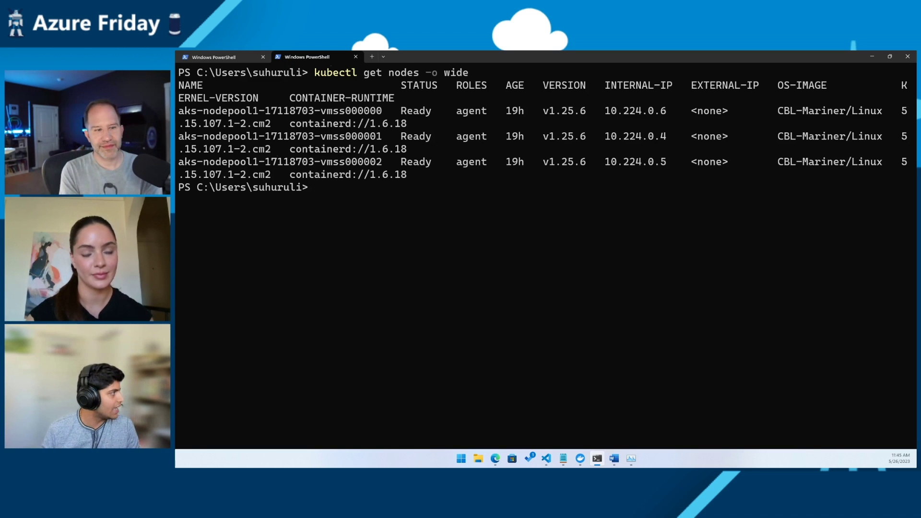
{"action": "left_click_drag", "start_coordinate": [272, 150], "coordinate": [895, 140]}
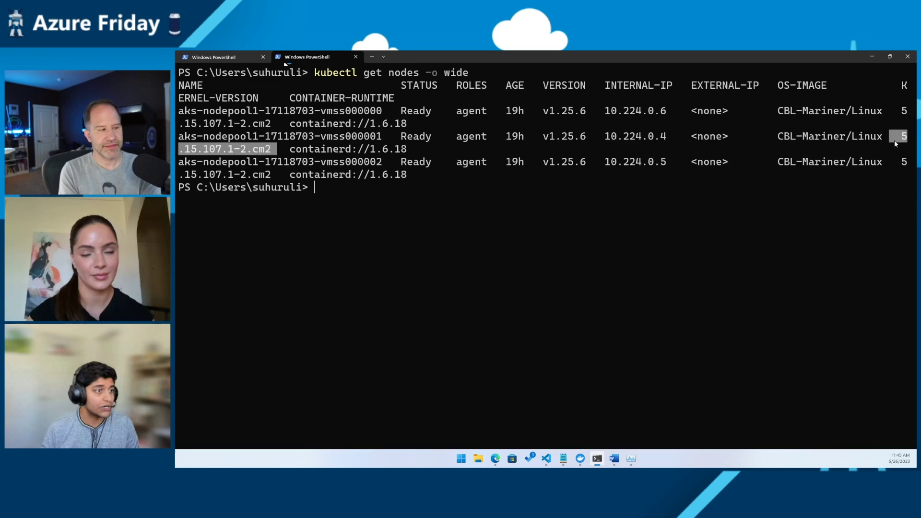
{"action": "left_click", "coordinate": [774, 190]}
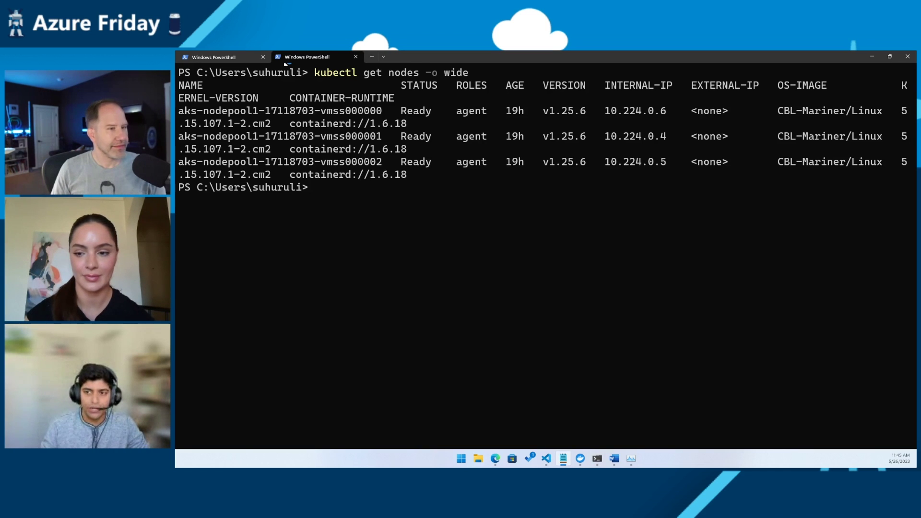
Start a kubectl debug pod on aks-nodepool1-17118703-vmss000000 and chroot into /host.
{"action": "type", "text": "kubectl debug node/aks-nodepool1-12345678-vmss000000"}
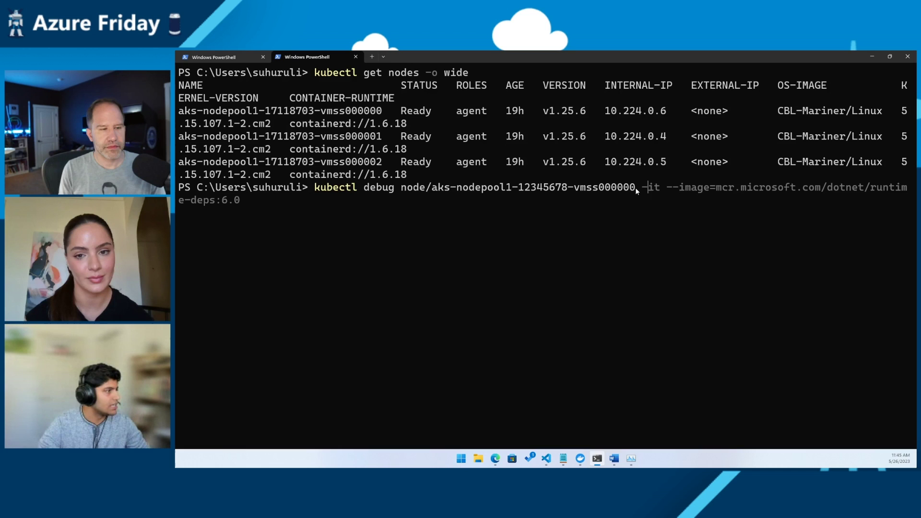
{"action": "key", "text": "BackSpace"}
{"action": "key", "text": "BackSpace"}
{"action": "key", "text": "BackSpace"}
{"action": "key", "text": "BackSpace"}
{"action": "key", "text": "BackSpace"}
{"action": "key", "text": "BackSpace"}
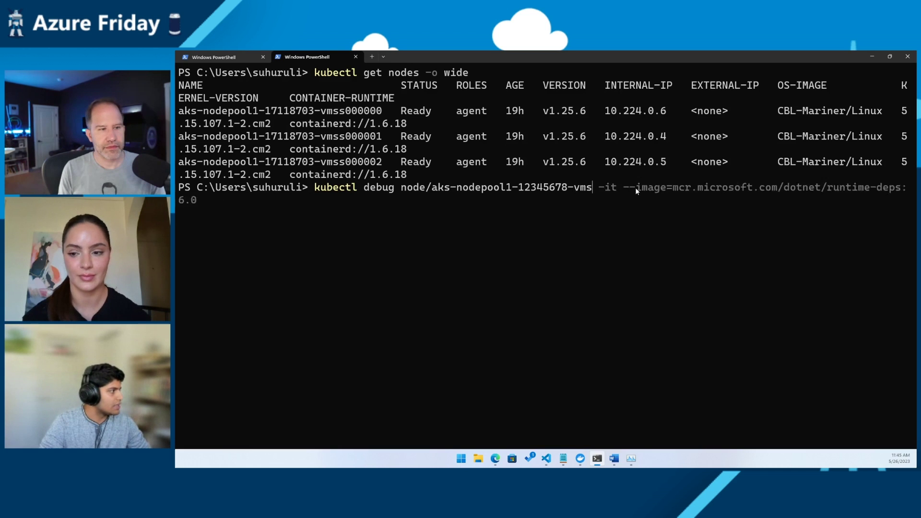
{"action": "key", "text": "BackSpace"}
{"action": "key", "text": "BackSpace"}
{"action": "key", "text": "BackSpace"}
{"action": "key", "text": "BackSpace"}
{"action": "key", "text": "BackSpace"}
{"action": "key", "text": "BackSpace"}
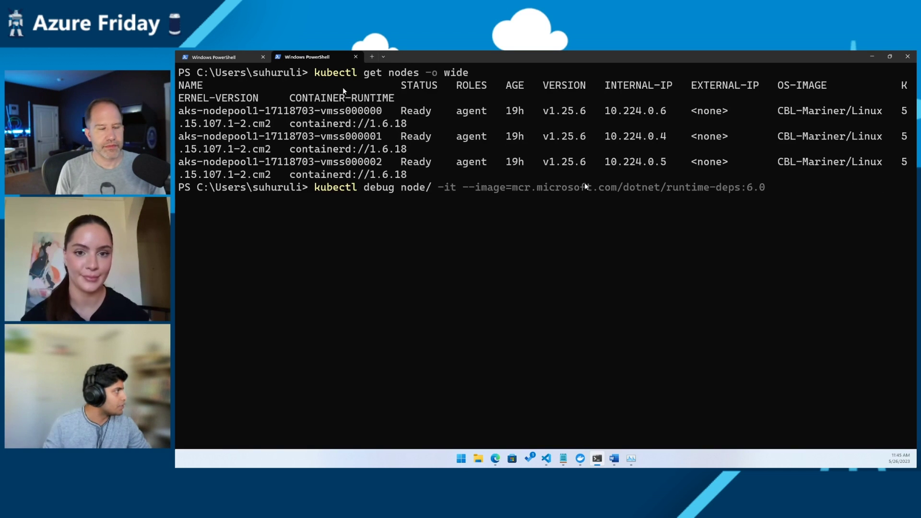
{"action": "left_click_drag", "start_coordinate": [382, 111], "coordinate": [179, 110]}
{"action": "right_click", "coordinate": [183, 113]}
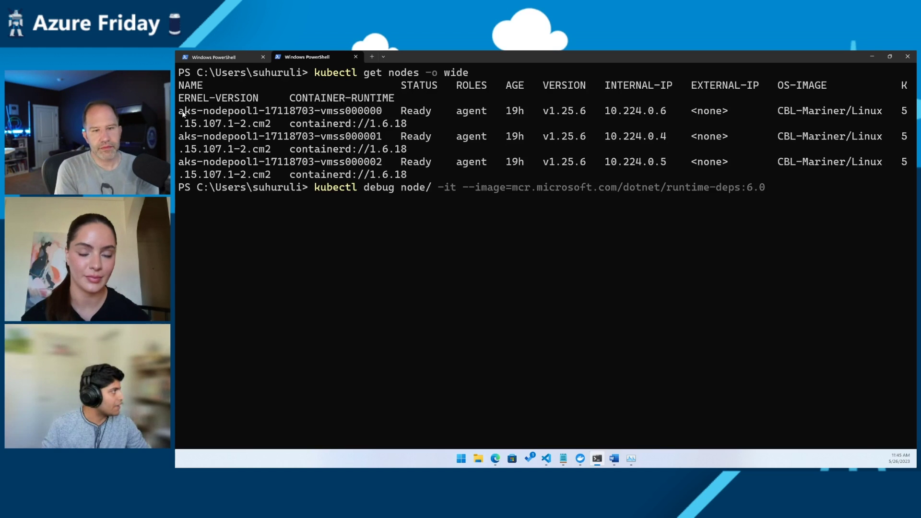
{"action": "right_click", "coordinate": [432, 237]}
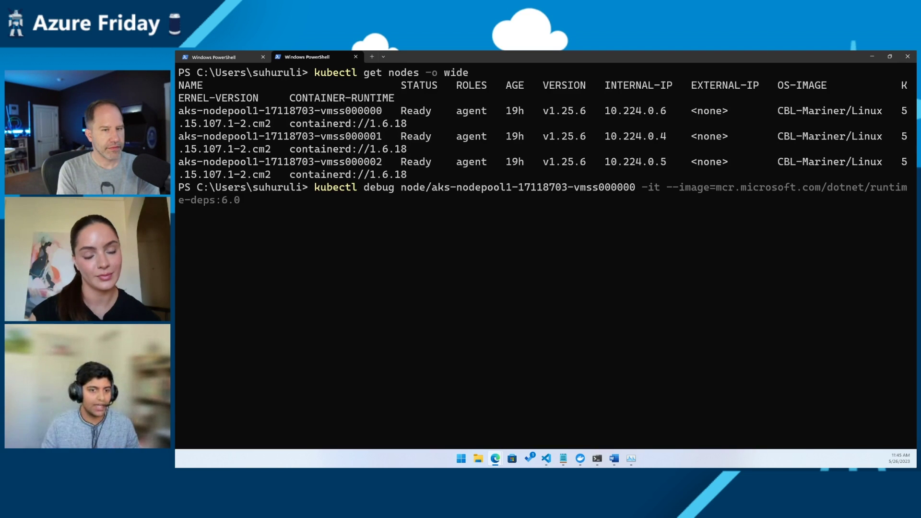
{"action": "key", "text": "Return"}
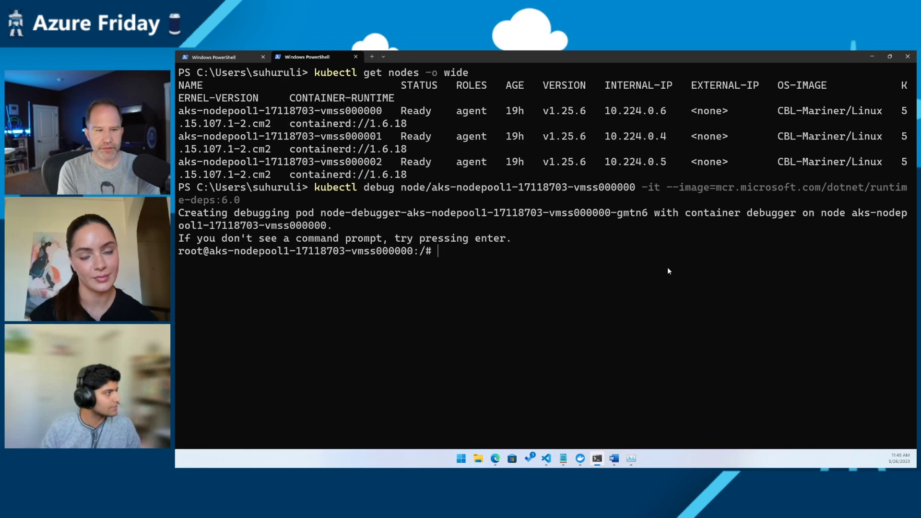
{"action": "type", "text": "chroot /"}
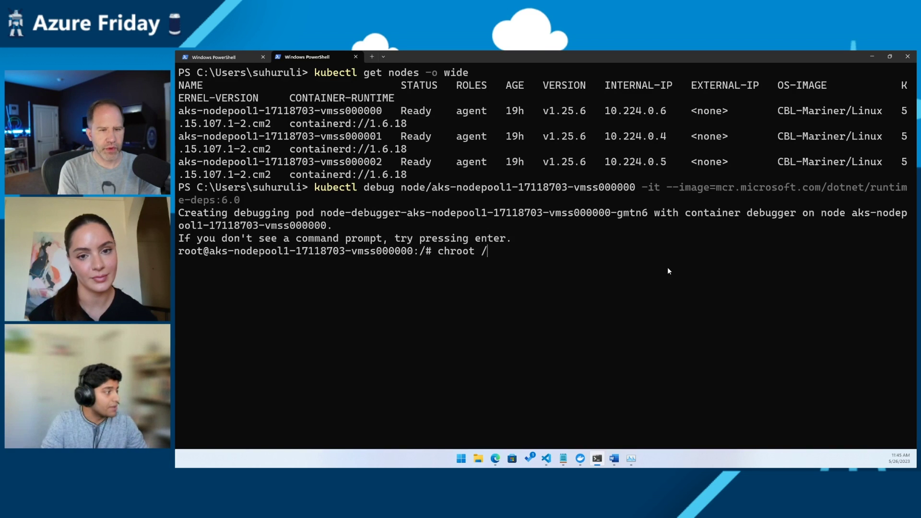
{"action": "type", "text": "host"}
{"action": "key", "text": "Return"}
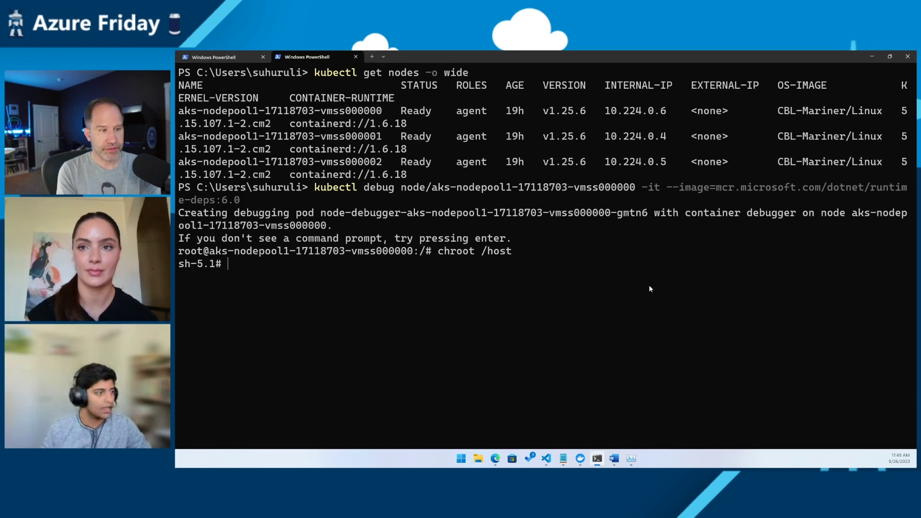
{"action": "type", "text": "clear"}
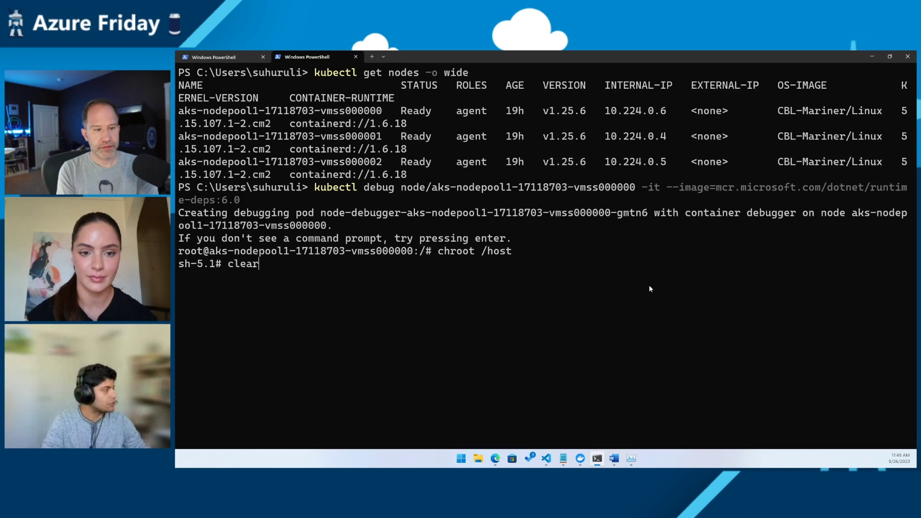
Clear the screen, show dnf help, then run rpm -qa | wc -l, returning 520.
{"action": "key", "text": "Return"}
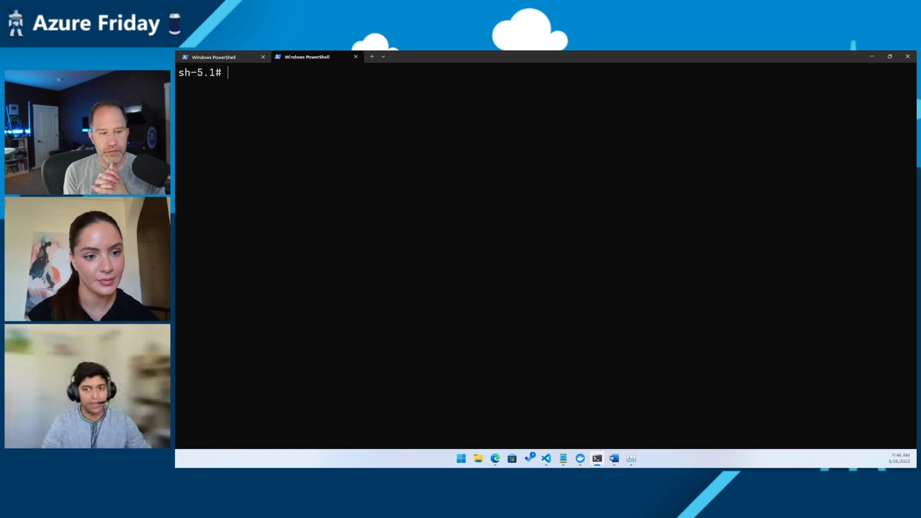
{"action": "type", "text": "dnf"}
{"action": "key", "text": "Return"}
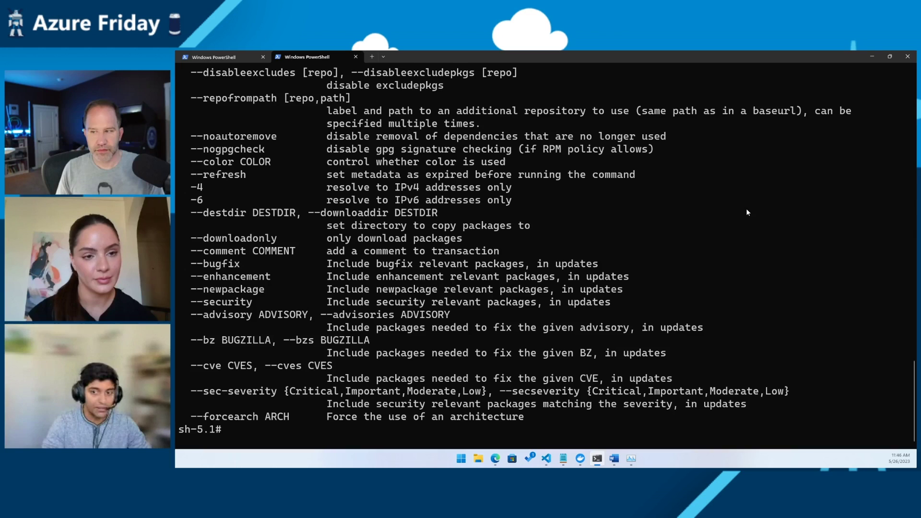
{"action": "type", "text": "clear"}
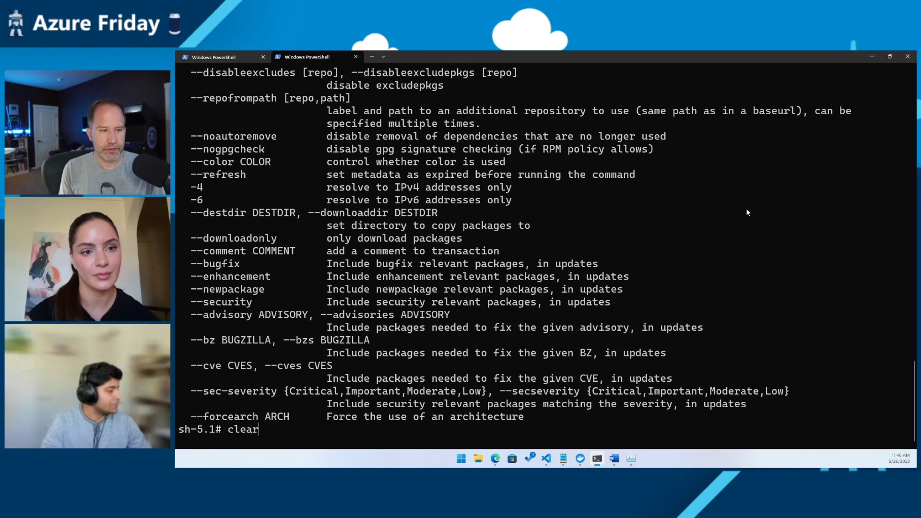
{"action": "key", "text": "Return"}
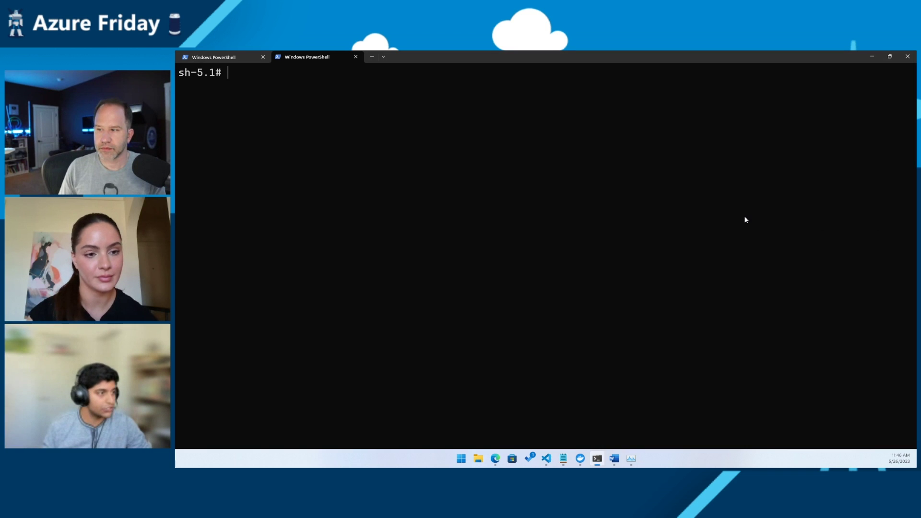
{"action": "type", "text": "rpm -qa | wc -l"}
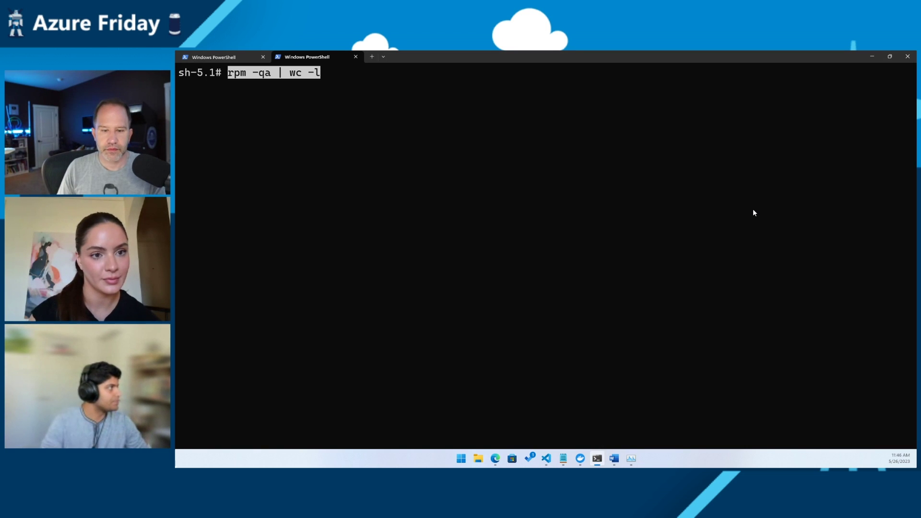
{"action": "key", "text": "Return"}
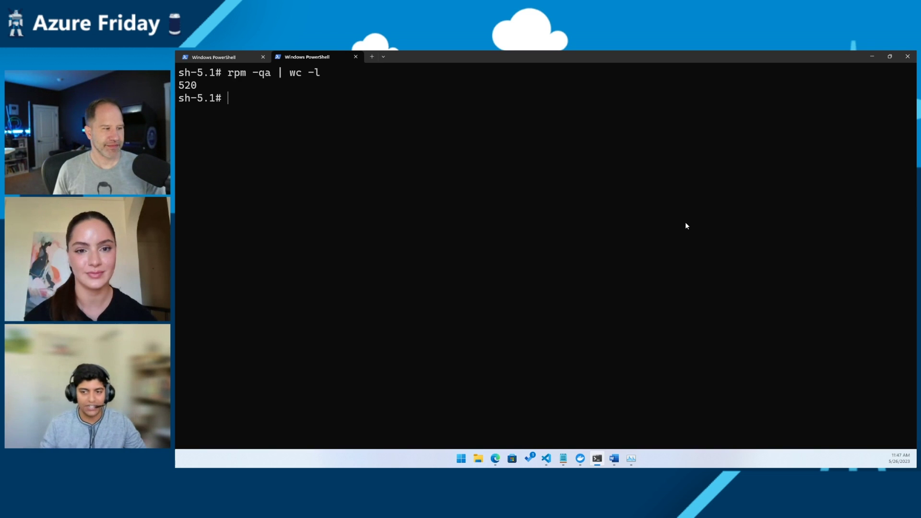
{"action": "type", "text": "exit"}
Exit the node shell twice back to PowerShell and clear the screen.
{"action": "key", "text": "Return"}
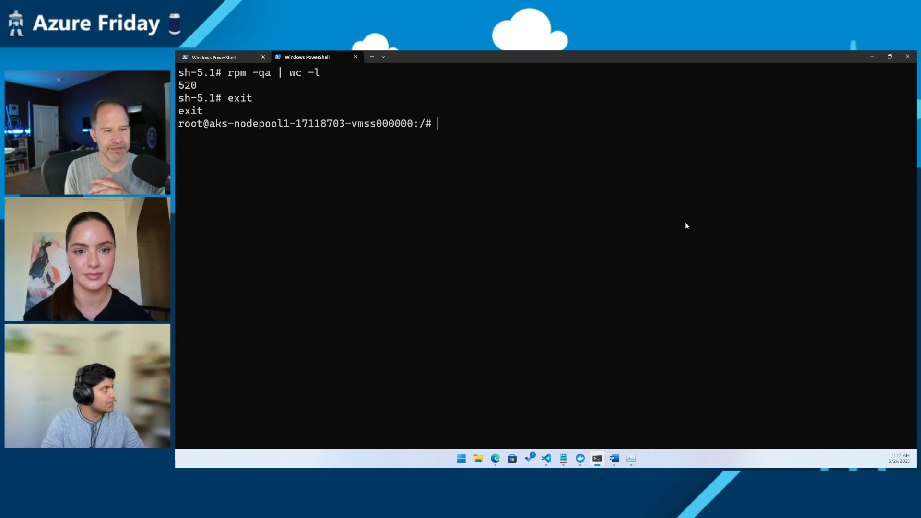
{"action": "type", "text": "exit"}
{"action": "key", "text": "Return"}
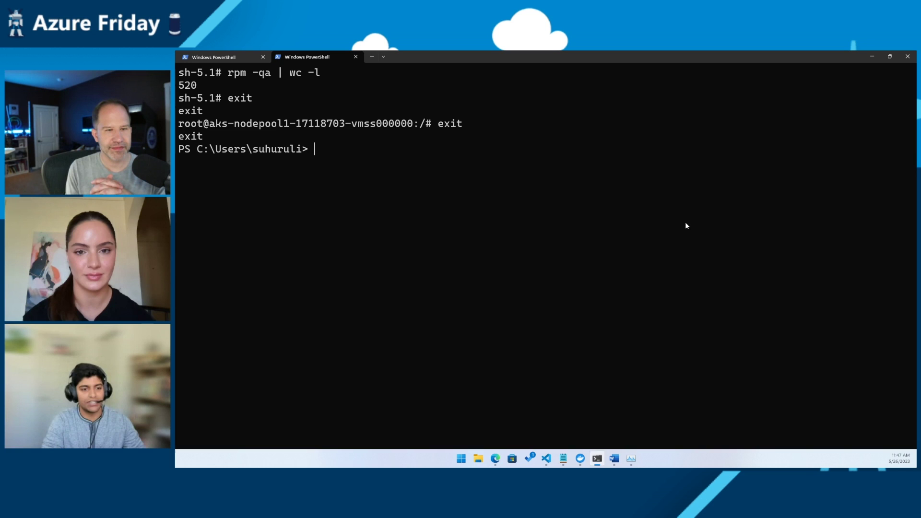
{"action": "type", "text": "cls"}
{"action": "key", "text": "Return"}
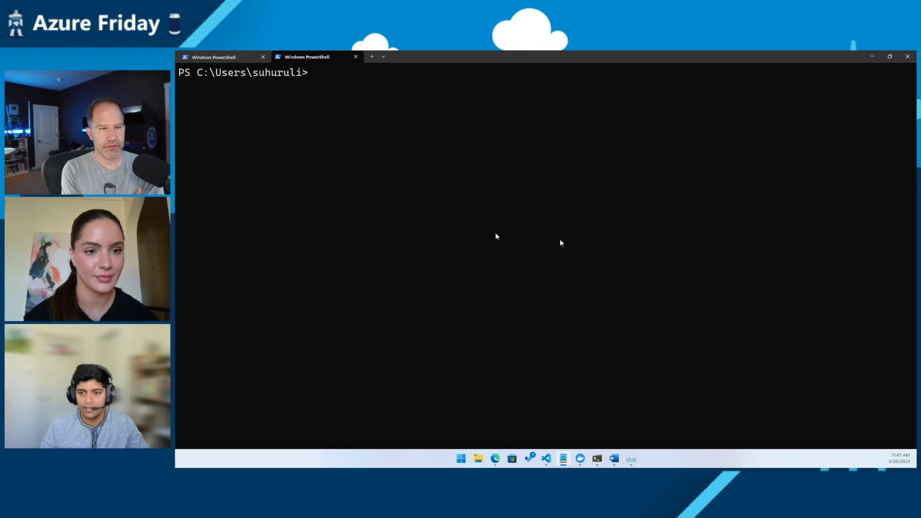
{"action": "type", "text": "kubectl config use-context FridayMixedCluster"}
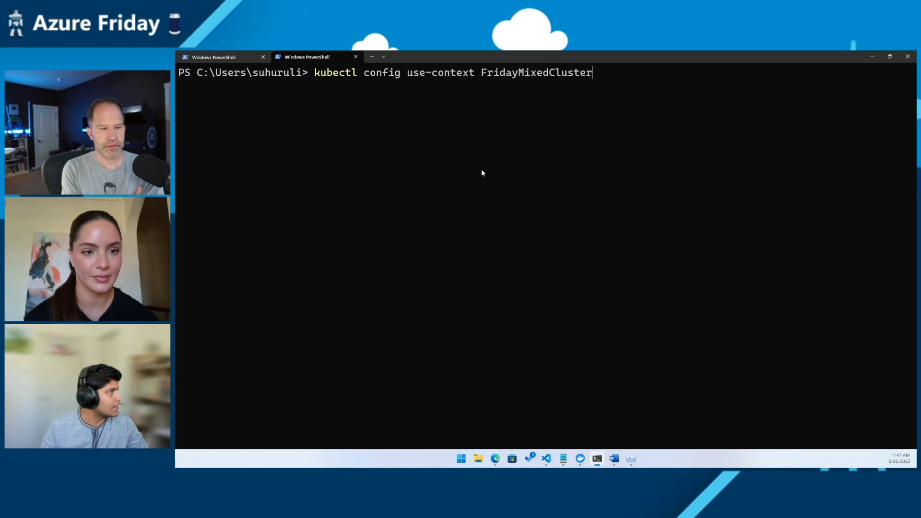
Use context FridayMixedCluster, list nodes wide, and highlight the Ubuntu 22.04.2 image.
{"action": "key", "text": "Return"}
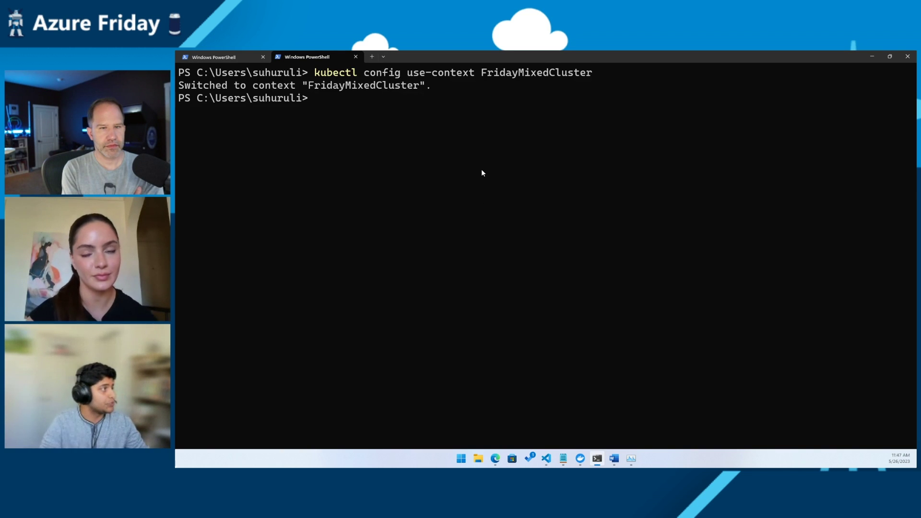
{"action": "type", "text": "clear"}
{"action": "key", "text": "Return"}
{"action": "type", "text": "kubectl get"}
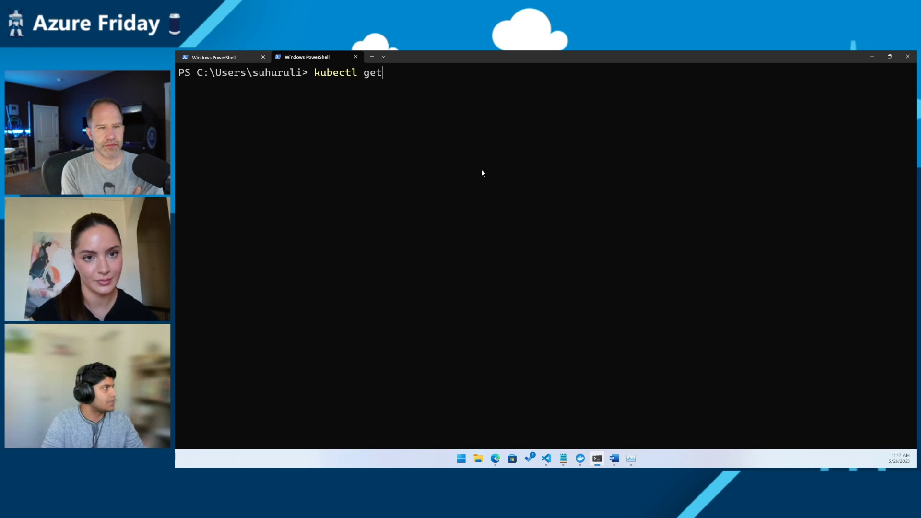
{"action": "type", "text": " nodes -o wide"}
{"action": "key", "text": "Return"}
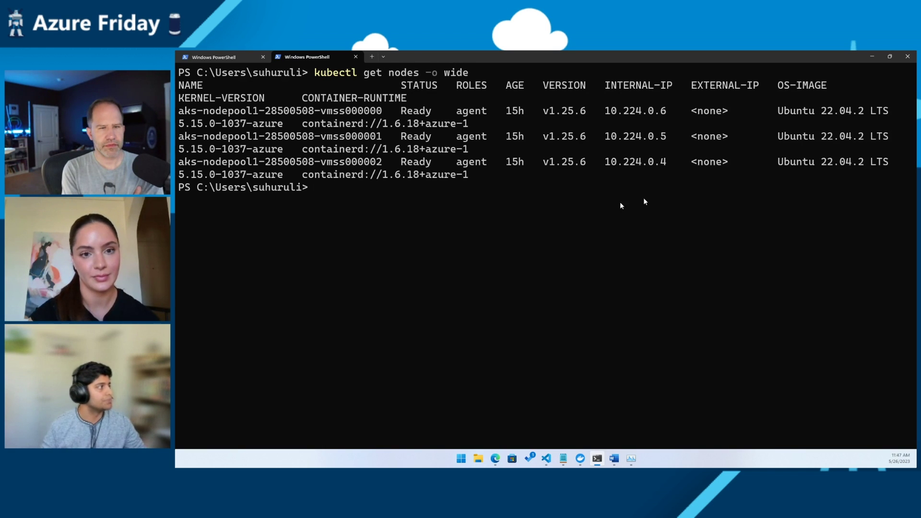
{"action": "left_click_drag", "start_coordinate": [779, 111], "coordinate": [864, 114]}
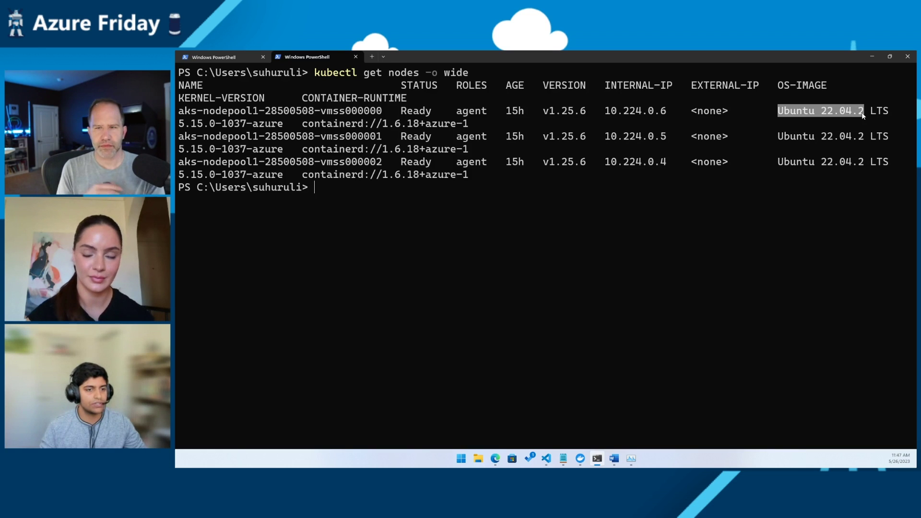
{"action": "left_click", "coordinate": [803, 206]}
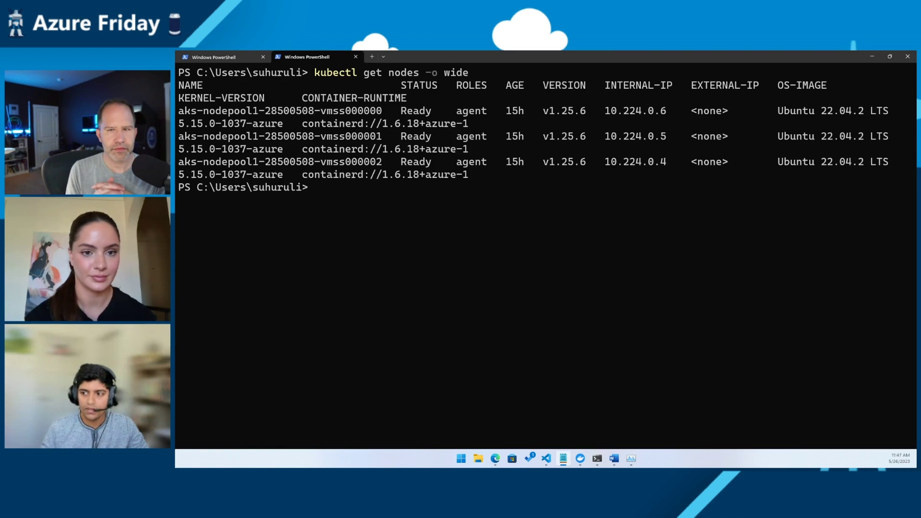
{"action": "type", "text": "az aks nodepool add -g azureFriday2023 --cluster-name FridayMixedCluster --name azlinuxpool --os-sku AzureLinux"}
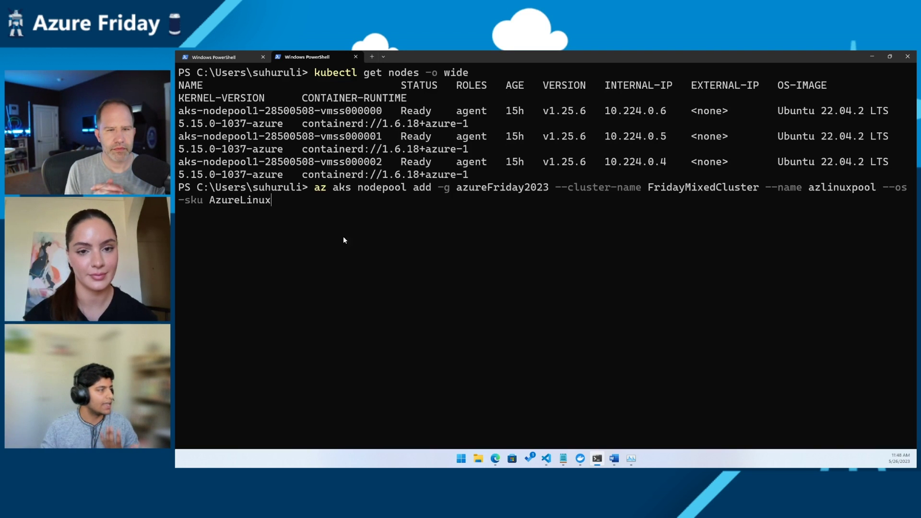
Highlight AzureLinux, azlinuxpool, FridayMixedCluster and azureFriday2023 in the nodepool add command.
{"action": "left_click_drag", "start_coordinate": [272, 201], "coordinate": [206, 203]}
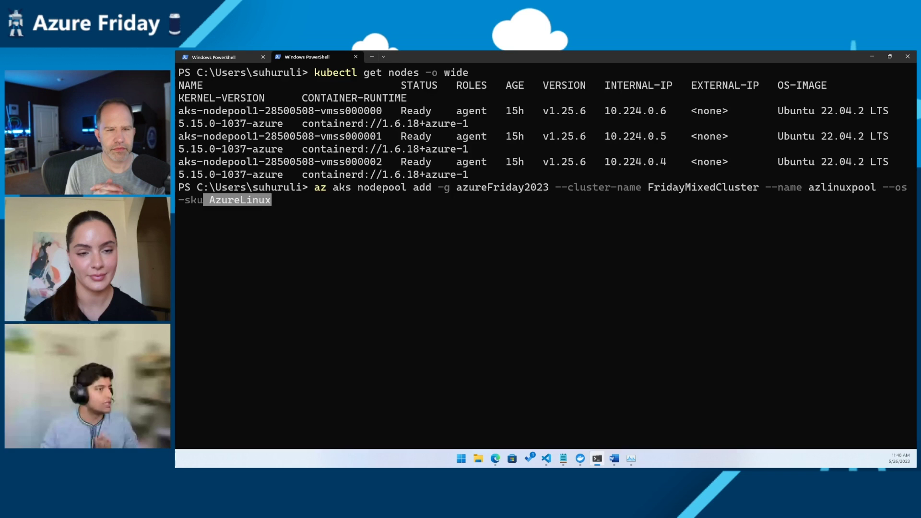
{"action": "left_click", "coordinate": [824, 191]}
{"action": "double_click", "coordinate": [850, 189]}
{"action": "left_click", "coordinate": [787, 206]}
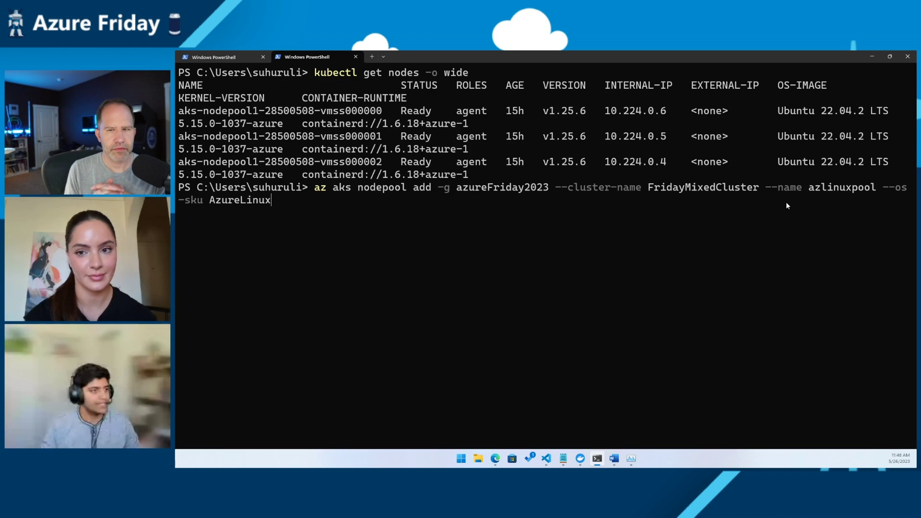
{"action": "double_click", "coordinate": [721, 189]}
{"action": "left_click", "coordinate": [579, 192]}
{"action": "double_click", "coordinate": [480, 189]}
{"action": "left_click", "coordinate": [528, 215]}
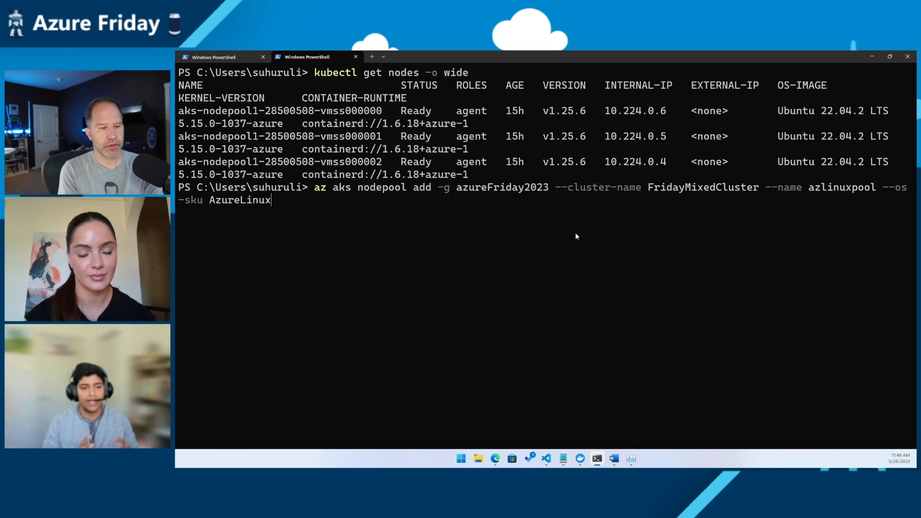
Mark the node rows and command, then run the azlinuxpool nodepool add.
{"action": "left_click_drag", "start_coordinate": [893, 164], "coordinate": [355, 111]}
{"action": "left_click", "coordinate": [464, 146]}
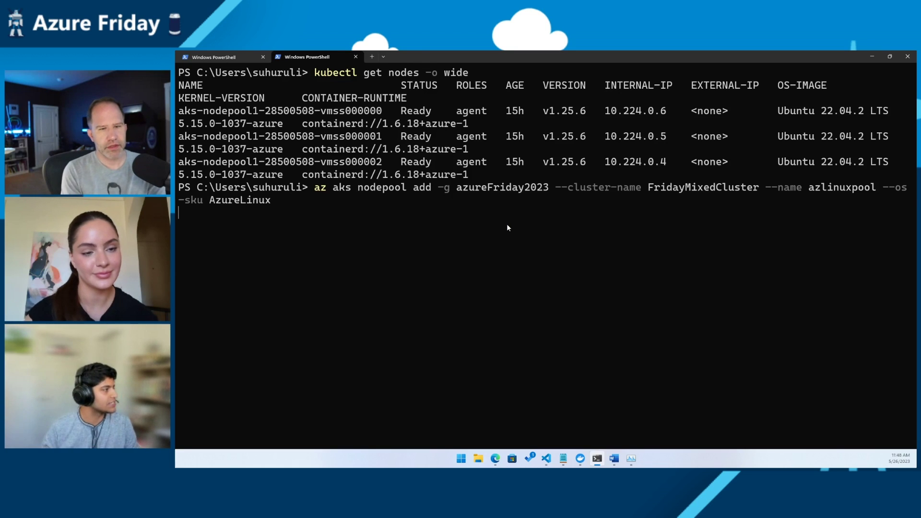
{"action": "key", "text": "Return"}
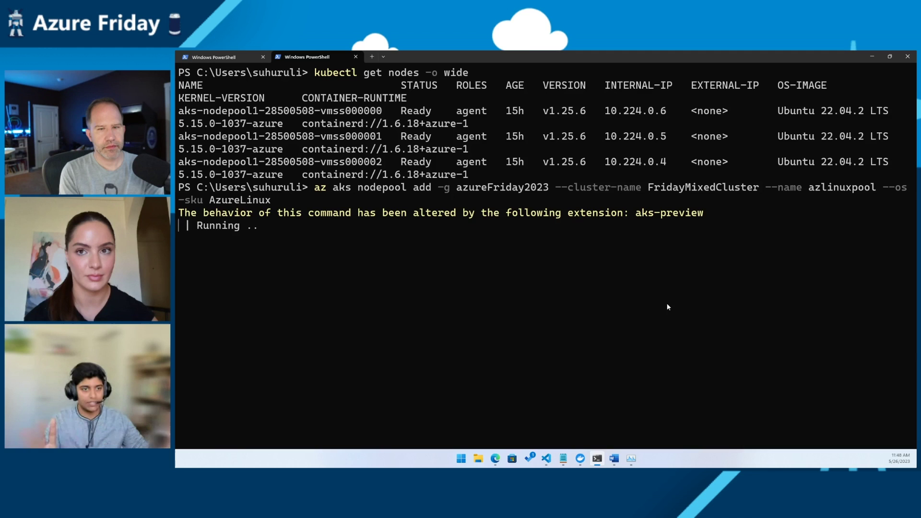
{"action": "left_click", "coordinate": [373, 57]}
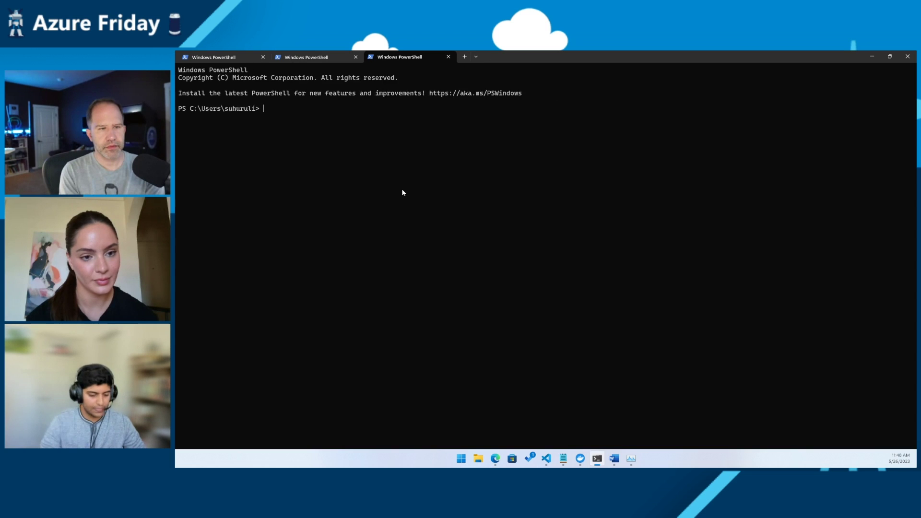
{"action": "scroll", "coordinate": [402, 188], "scroll_direction": "up", "scroll_amount": 3}
{"action": "type", "text": "cls"}
{"action": "key", "text": "Return"}
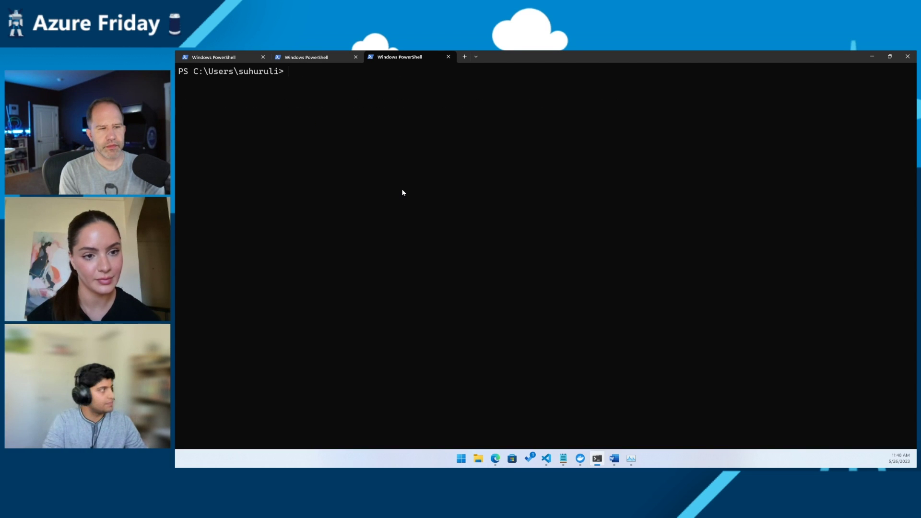
{"action": "type", "text": "kubectl config use-context azureFridayMixedCluster"}
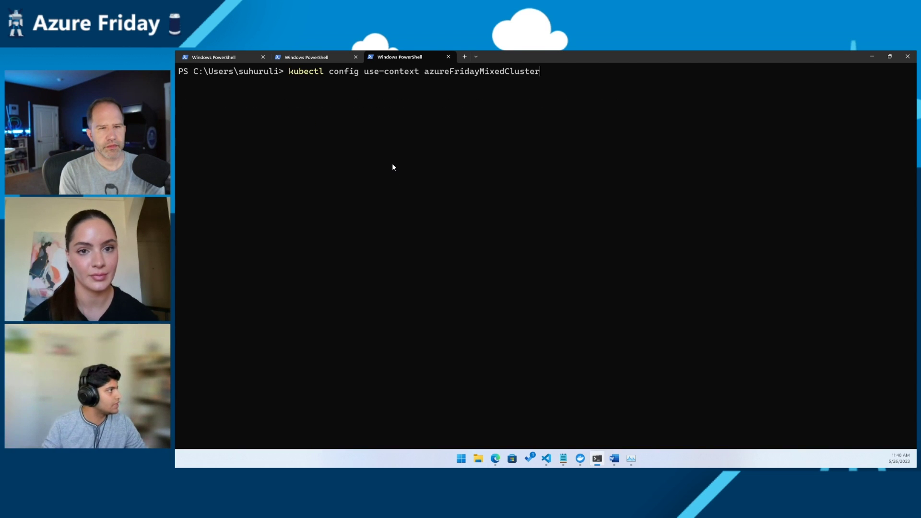
{"action": "key", "text": "Return"}
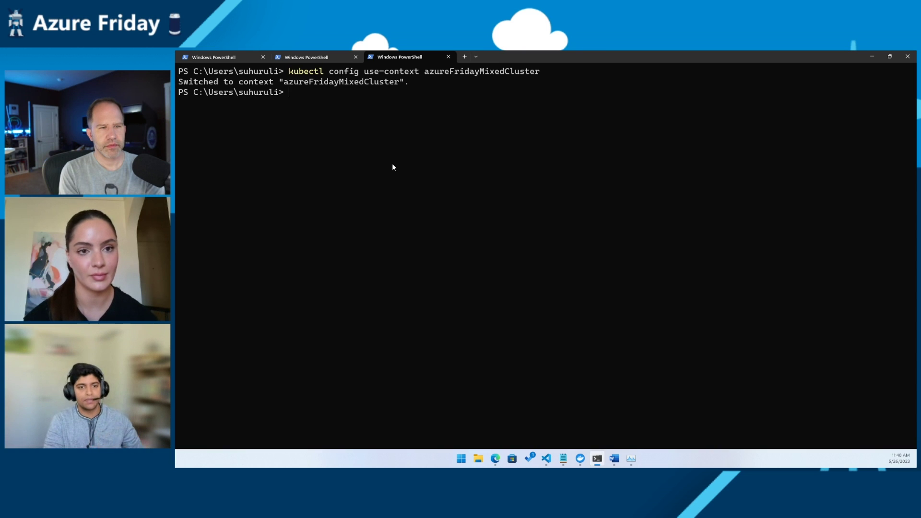
{"action": "type", "text": "kubectl get no"}
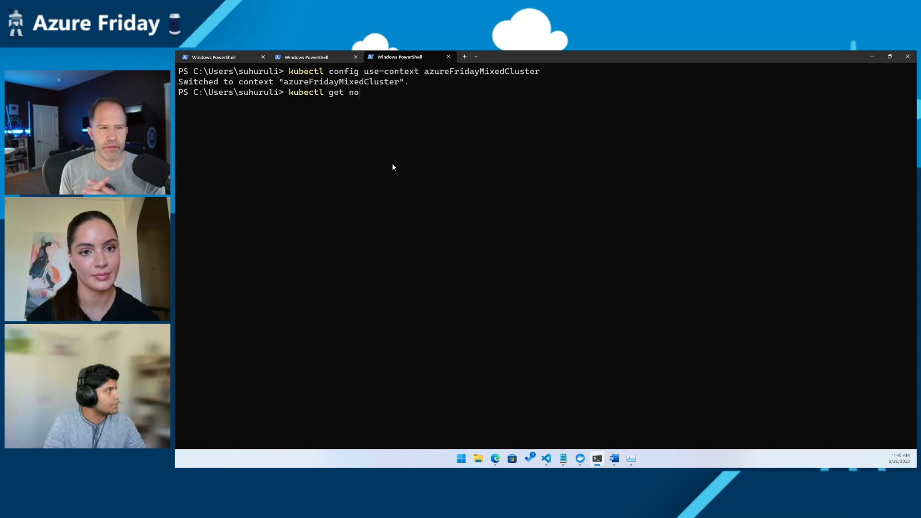
{"action": "type", "text": "des -o wide"}
{"action": "key", "text": "Return"}
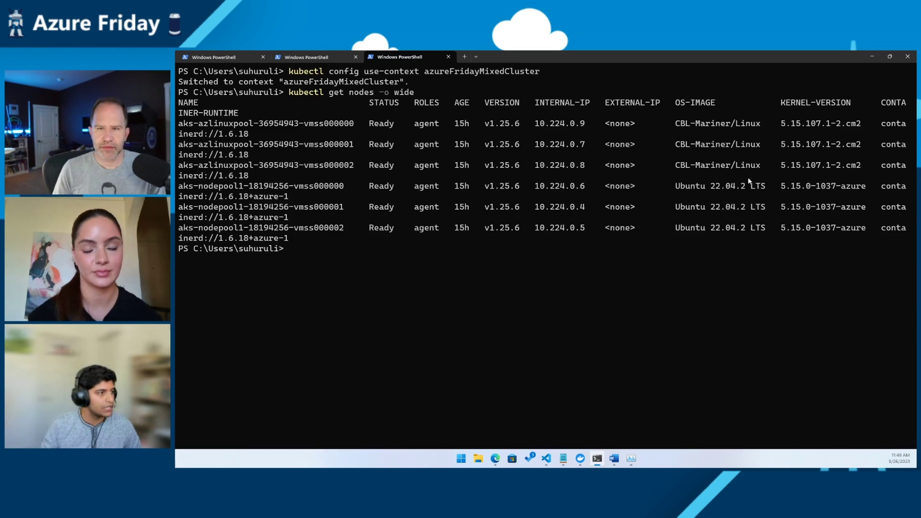
{"action": "left_click_drag", "start_coordinate": [760, 166], "coordinate": [682, 123]}
{"action": "left_click", "coordinate": [693, 146]}
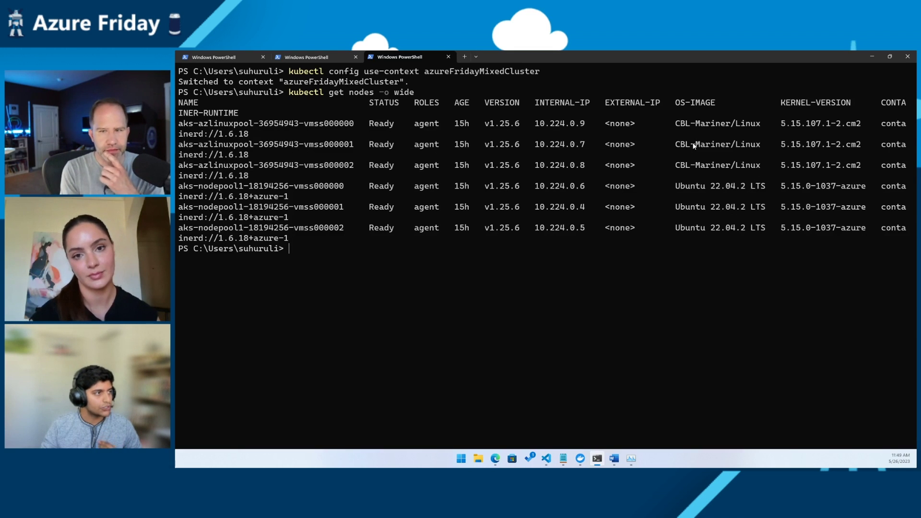
{"action": "left_click_drag", "start_coordinate": [769, 232], "coordinate": [686, 187]}
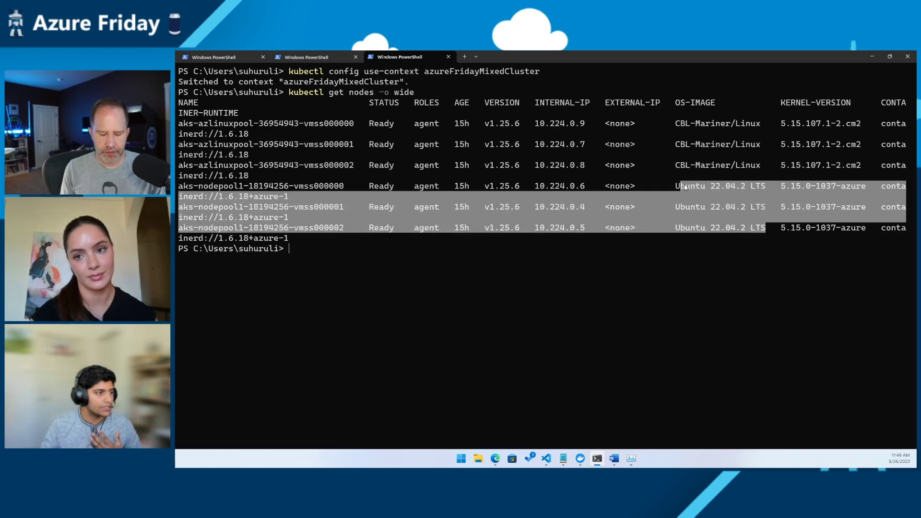
{"action": "left_click", "coordinate": [691, 207]}
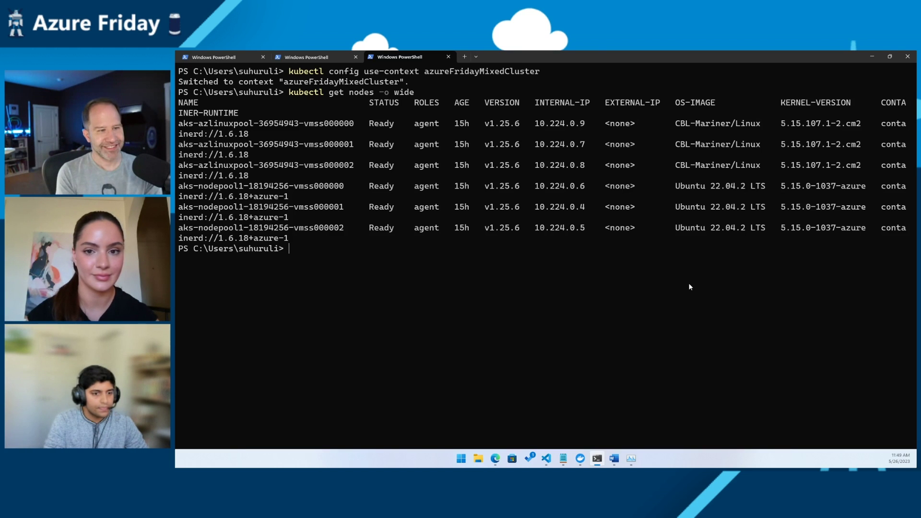
{"action": "type", "text": "kubectl "}
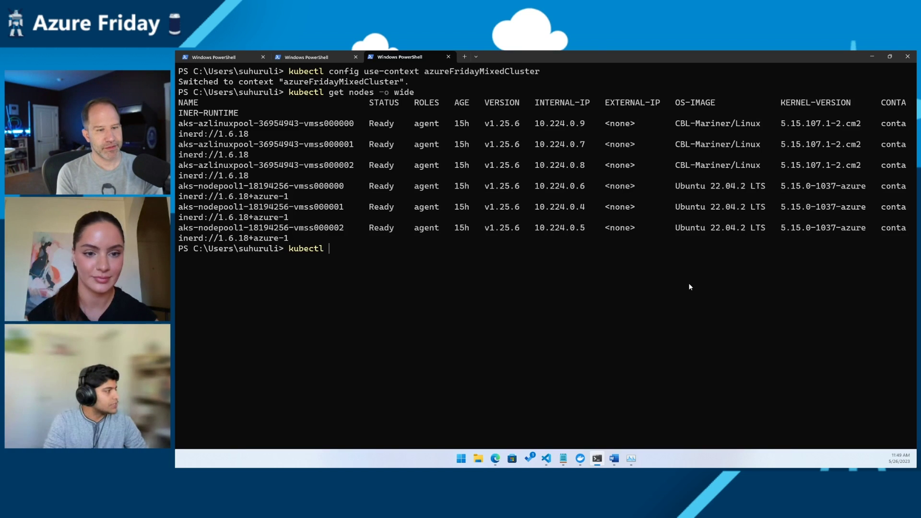
{"action": "type", "text": "get namespaces"}
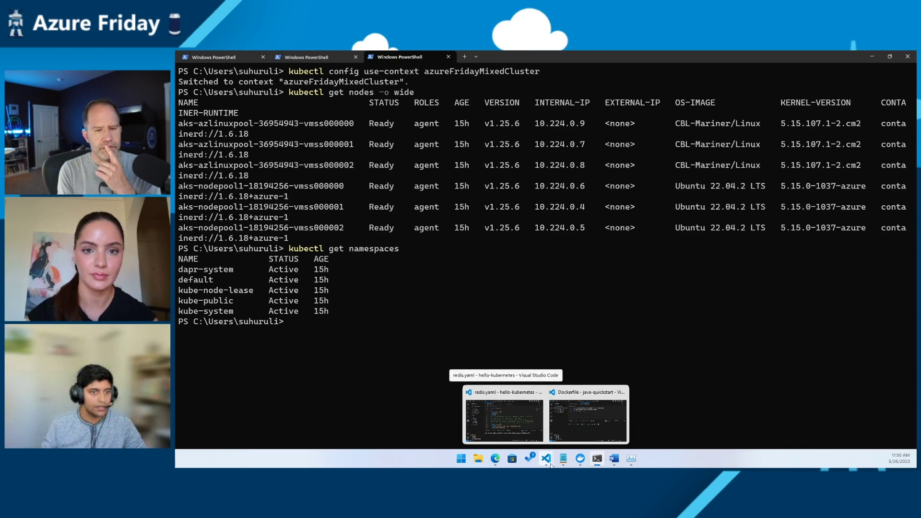
{"action": "mouse_move", "coordinate": [546, 458]}
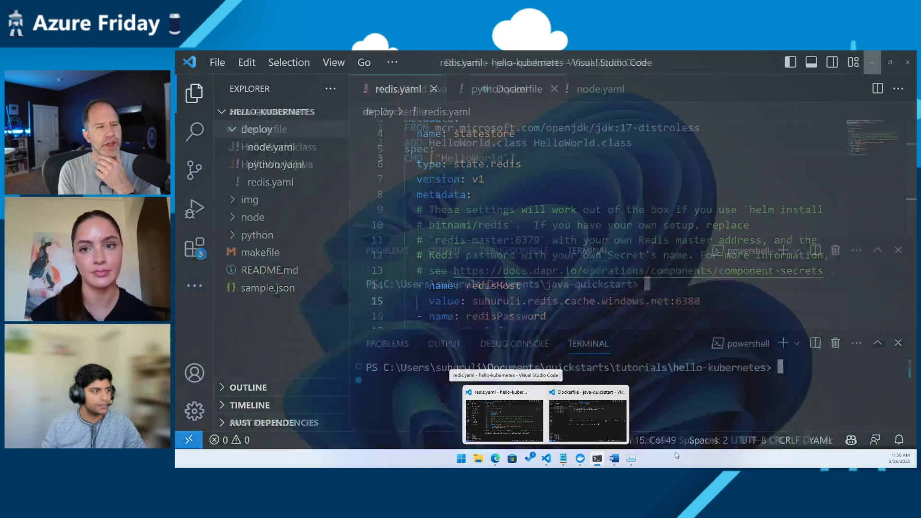
Run kubectl get namespaces showing dapr-system, then switch to Visual Studio Code.
{"action": "left_click", "coordinate": [504, 418]}
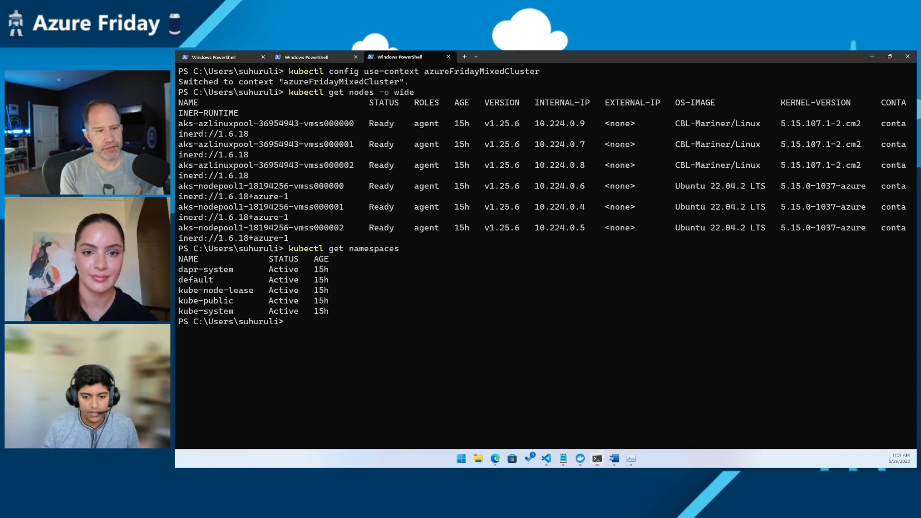
{"action": "key", "text": "alt+Tab"}
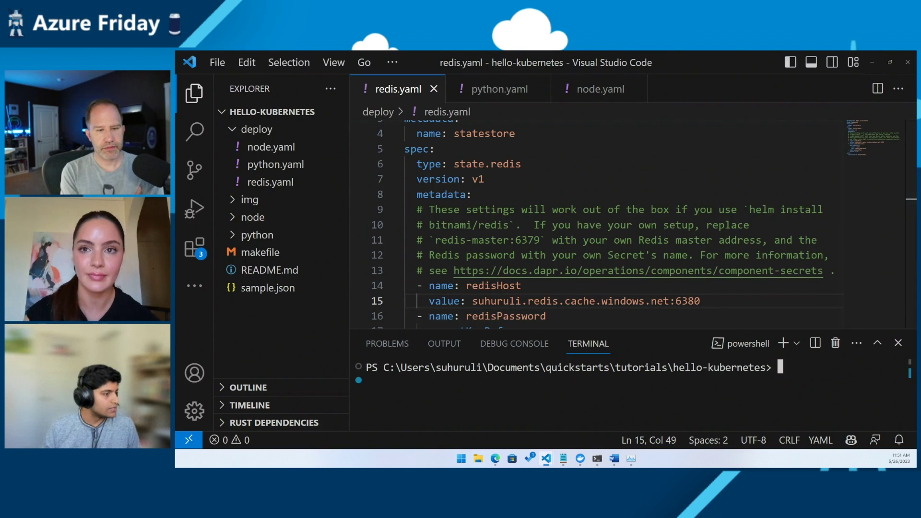
Review deploy/node.yaml's container image and apply it with kubectl apply.
{"action": "left_click_drag", "start_coordinate": [576, 330], "coordinate": [576, 301]}
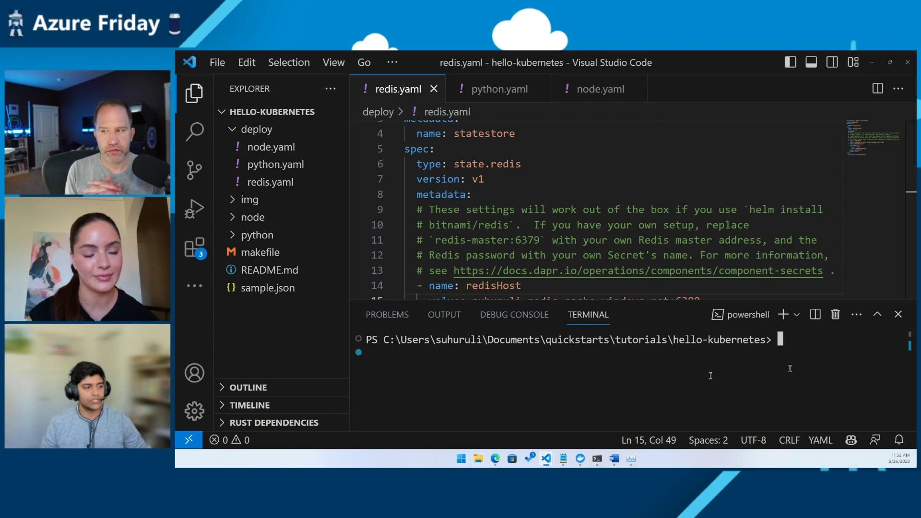
{"action": "type", "text": "kubectl apply -f deploy/node.yaml"}
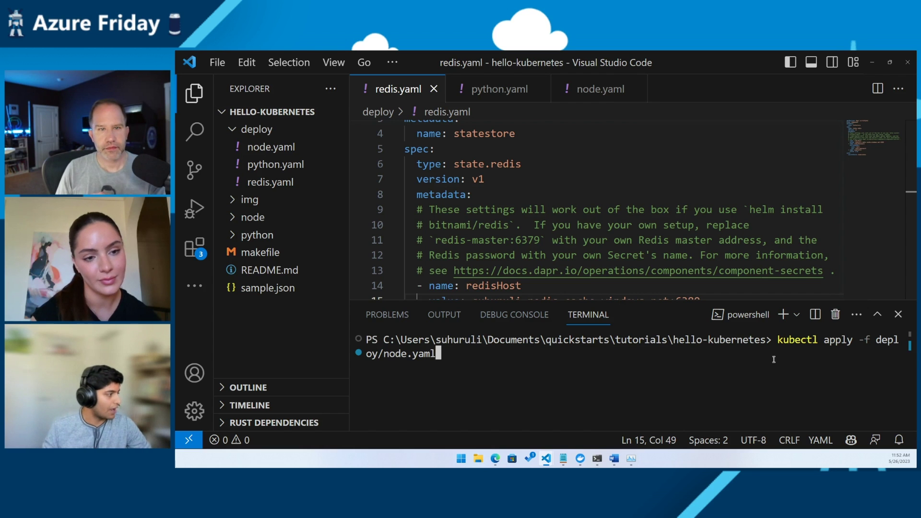
{"action": "left_click", "coordinate": [595, 90]}
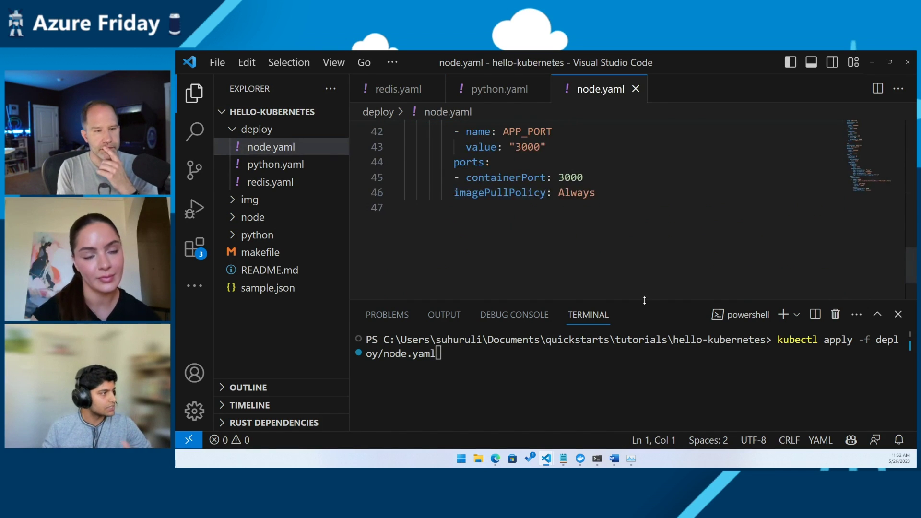
{"action": "scroll", "coordinate": [504, 201], "scroll_direction": "up", "scroll_amount": 3}
{"action": "scroll", "coordinate": [576, 217], "scroll_direction": "up", "scroll_amount": 2}
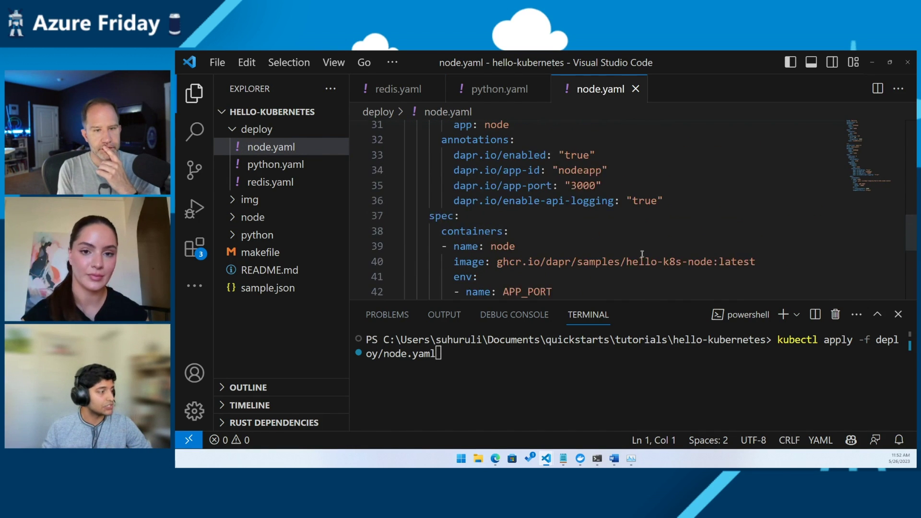
{"action": "left_click", "coordinate": [753, 266]}
{"action": "double_click", "coordinate": [735, 261]}
{"action": "left_click", "coordinate": [591, 246]}
{"action": "scroll", "coordinate": [591, 249], "scroll_direction": "up", "scroll_amount": 4}
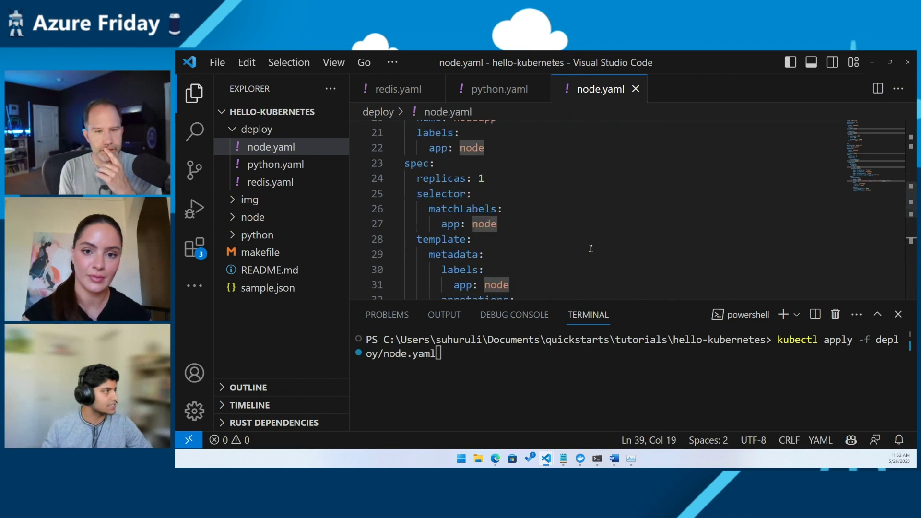
{"action": "scroll", "coordinate": [591, 249], "scroll_direction": "up", "scroll_amount": 3}
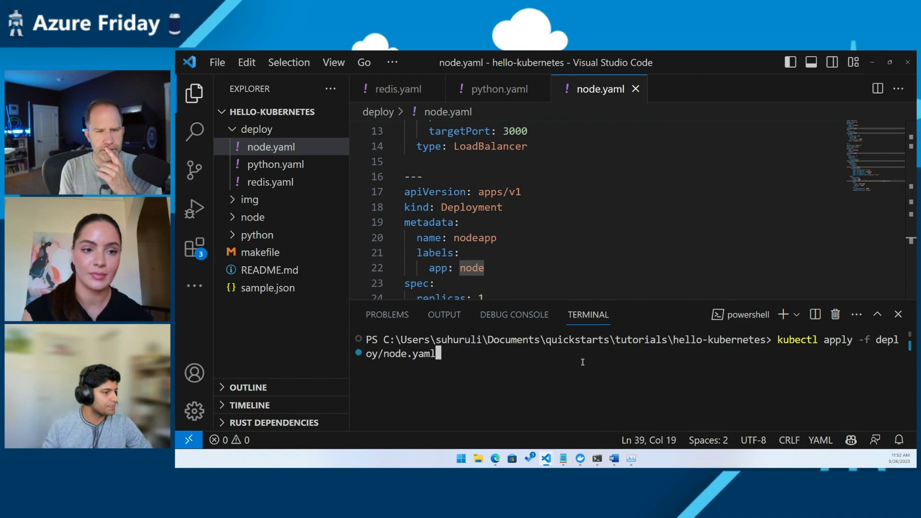
{"action": "key", "text": "Return"}
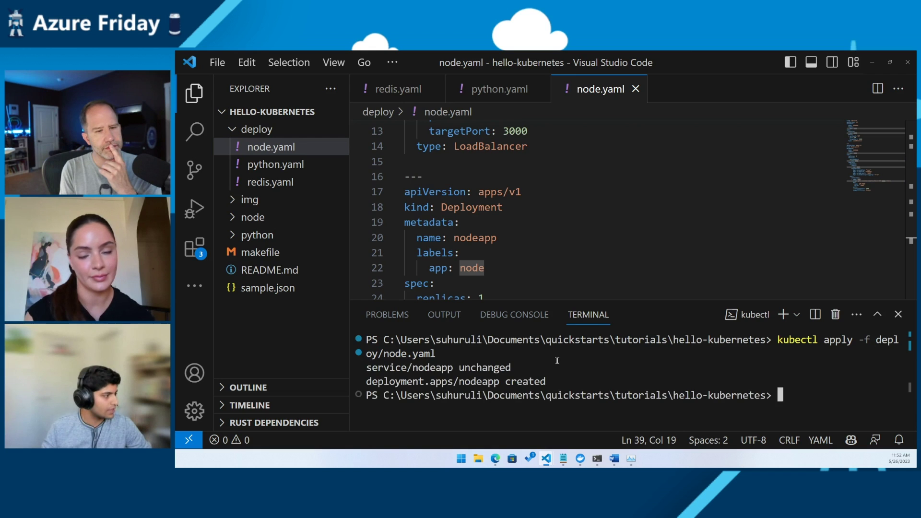
Apply deploy/python.yaml and expand the node and python source folders.
{"action": "left_click", "coordinate": [286, 168]}
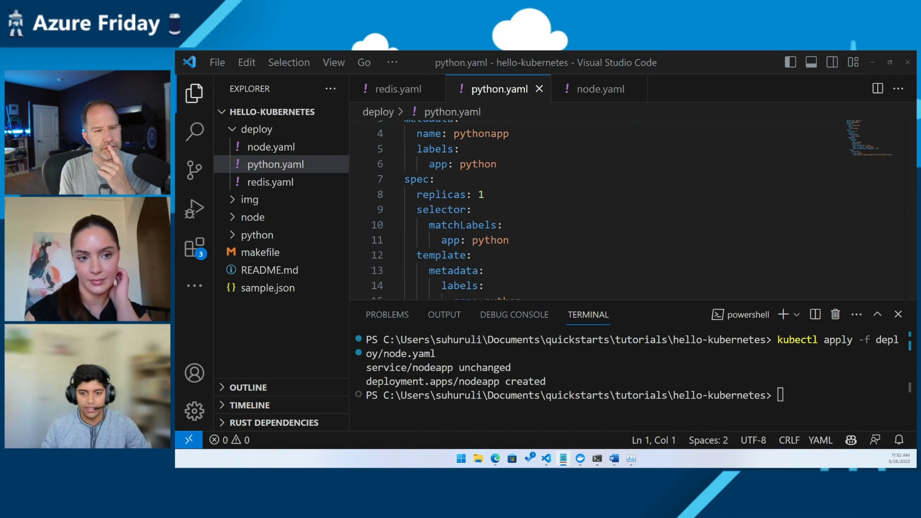
{"action": "type", "text": "kubectl apply -f deploy/python.yaml"}
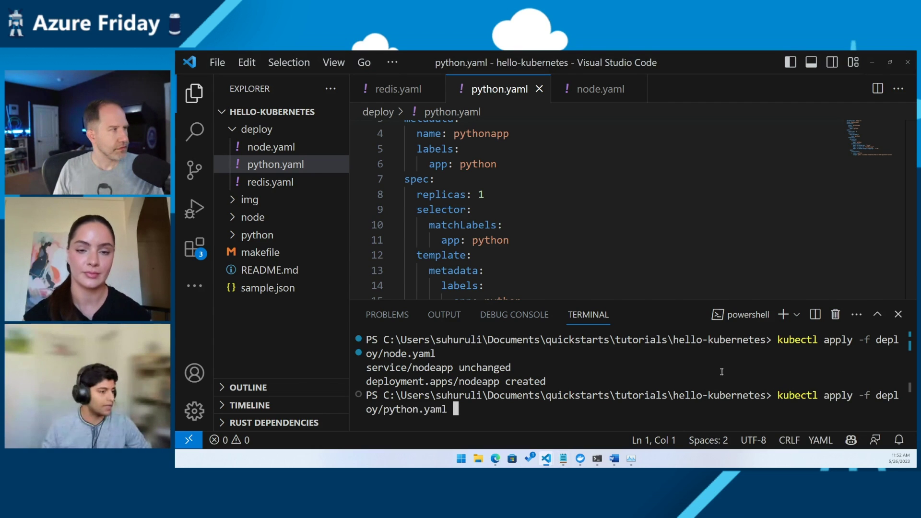
{"action": "key", "text": "Return"}
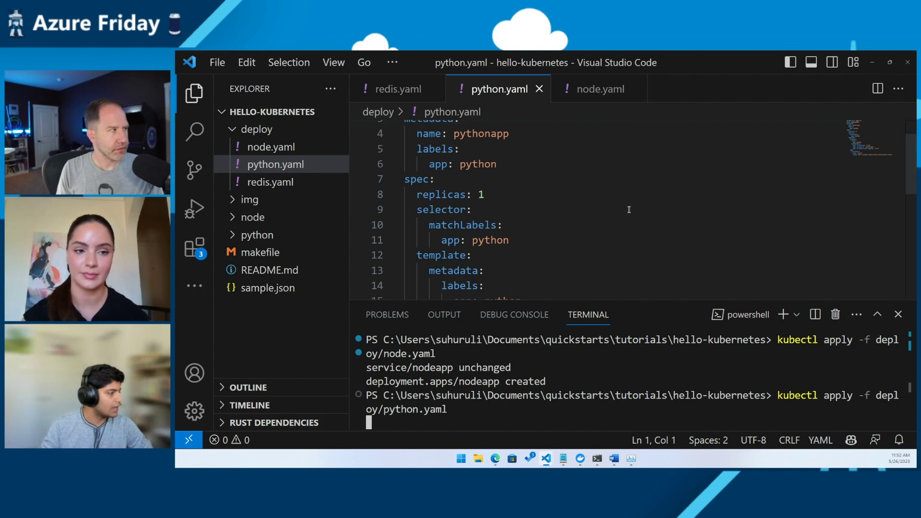
{"action": "left_click", "coordinate": [289, 216]}
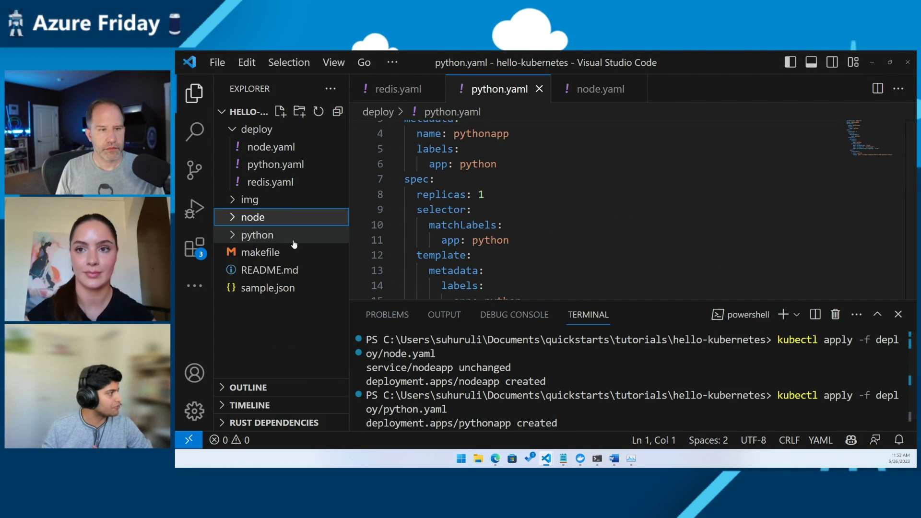
{"action": "left_click", "coordinate": [257, 235]}
Open python/app.py and highlight the neworder invocation URL.
{"action": "left_click", "coordinate": [262, 271]}
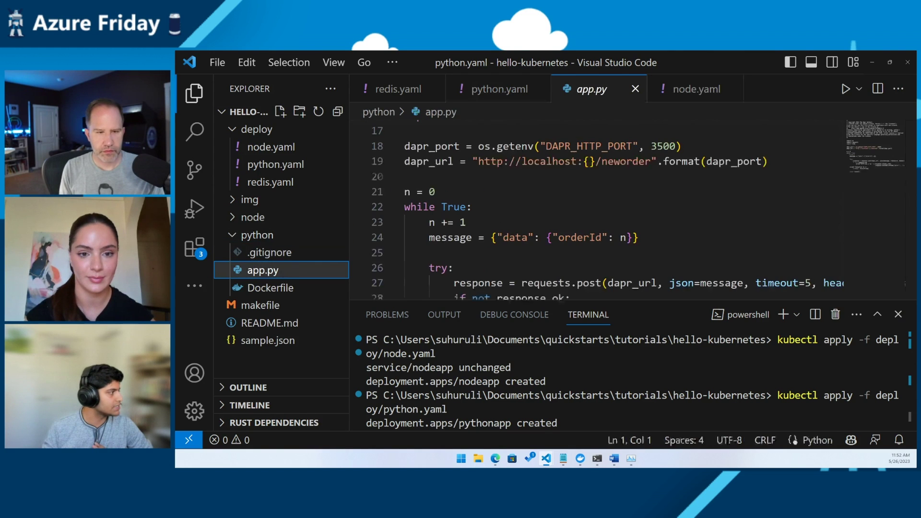
{"action": "left_click", "coordinate": [574, 223]}
{"action": "left_click_drag", "start_coordinate": [659, 161], "coordinate": [473, 162]}
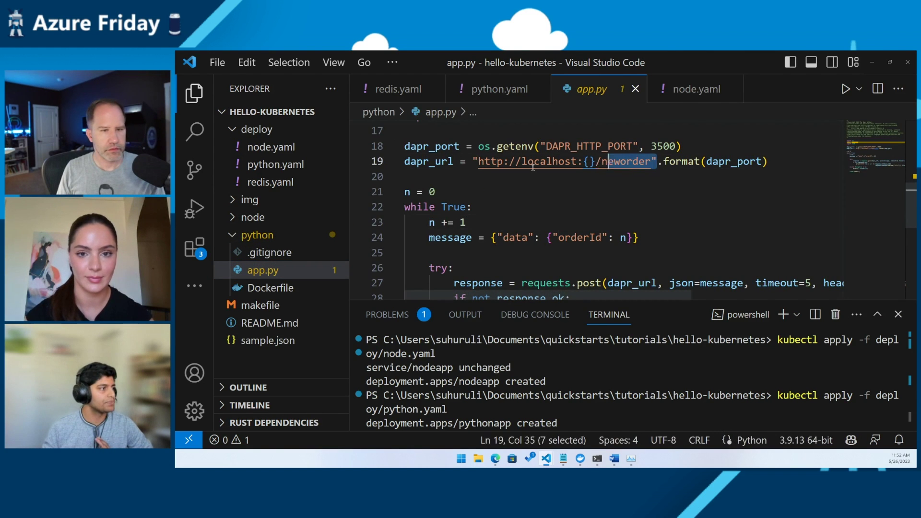
{"action": "left_click", "coordinate": [512, 194]}
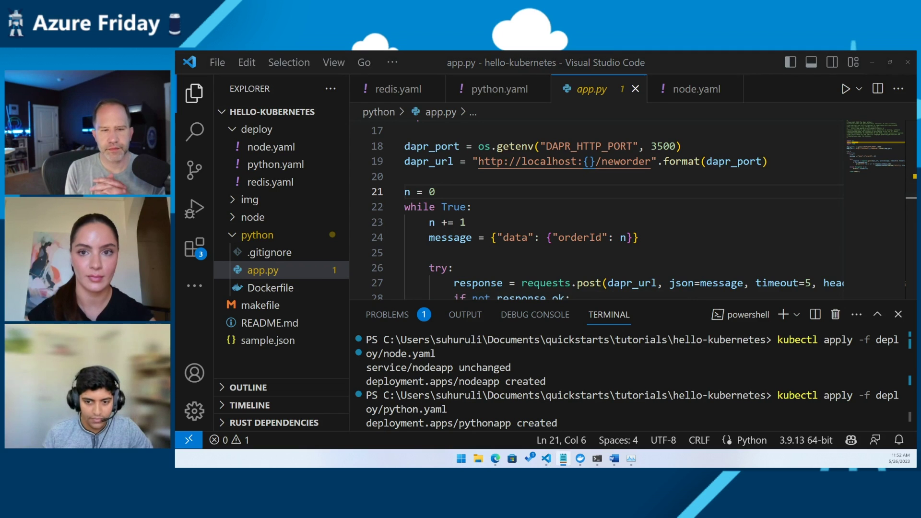
Run kubectl logs --selector=app=node -c node --tail=-1 and enlarge the terminal.
{"action": "left_click", "coordinate": [735, 373]}
{"action": "type", "text": "kubectl logs --selector=app=node -c node --tail=-1"}
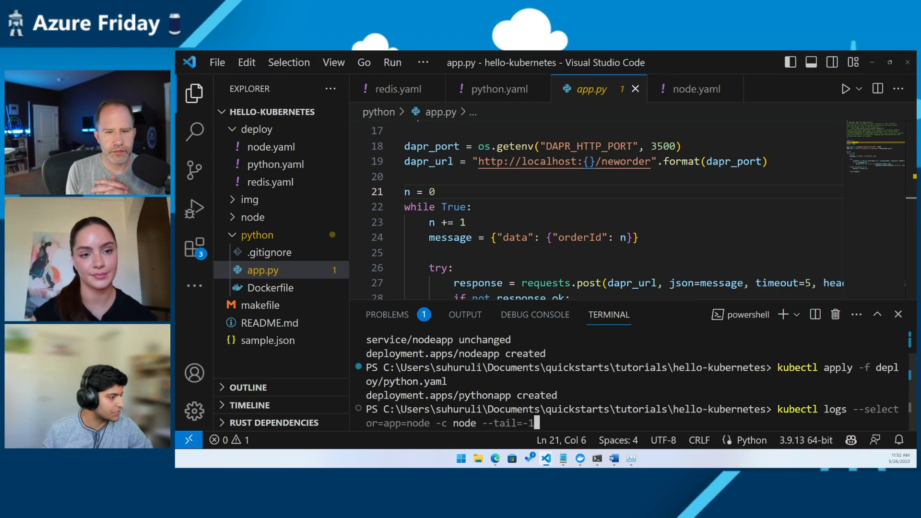
{"action": "key", "text": "Return"}
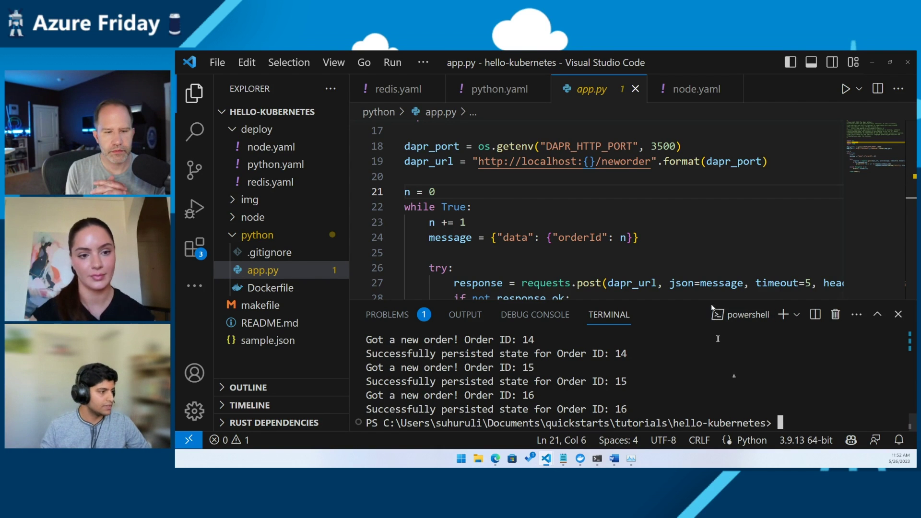
{"action": "left_click_drag", "start_coordinate": [715, 302], "coordinate": [715, 206]}
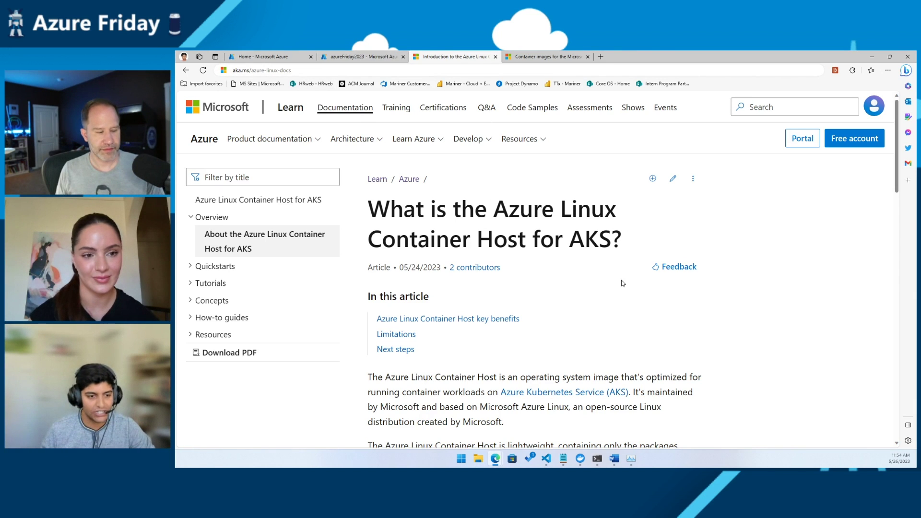
{"action": "scroll", "coordinate": [624, 283], "scroll_direction": "down", "scroll_amount": 3}
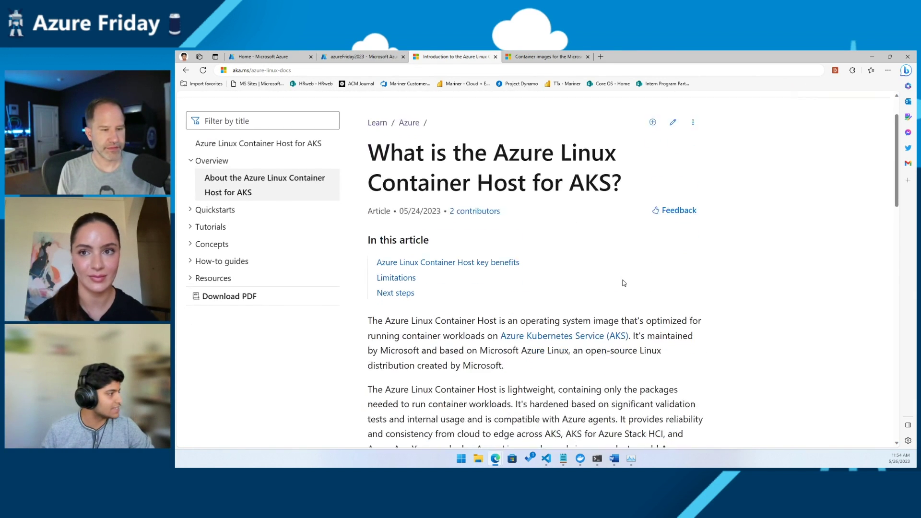
{"action": "scroll", "coordinate": [679, 270], "scroll_direction": "up", "scroll_amount": 1}
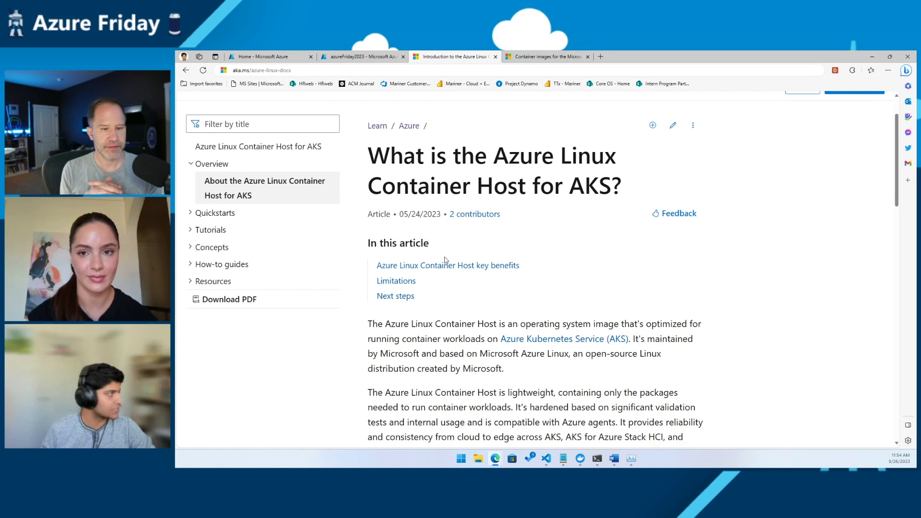